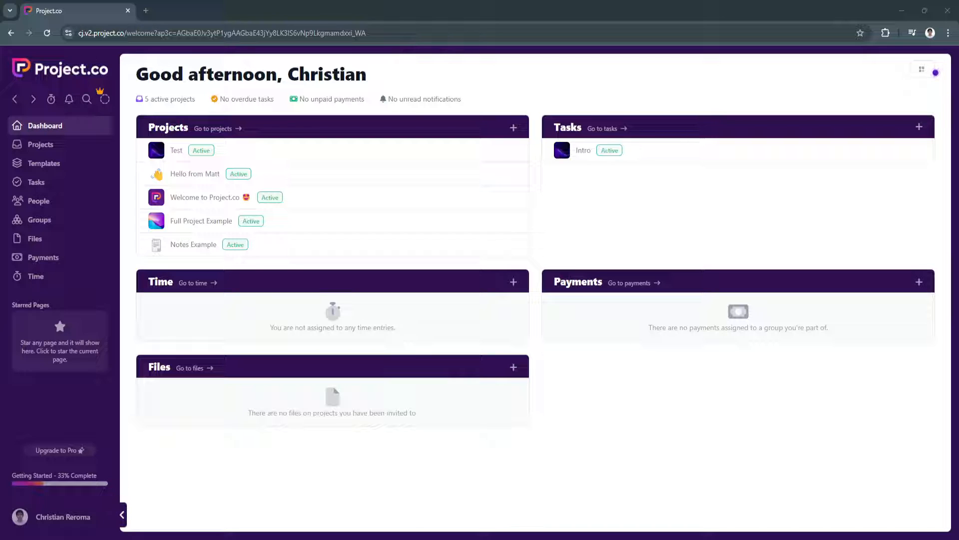
- Dismiss the dashboard customisation tip and look through the Projects, Templates, Tasks, People, Groups, Files, Payments and Time sections
{"action": "left_click", "coordinate": [566, 518]}
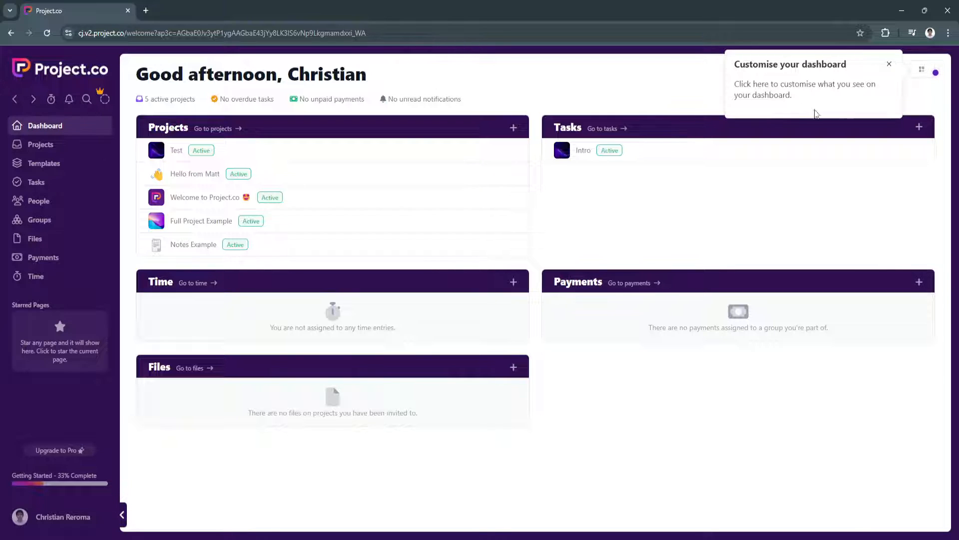
{"action": "left_click", "coordinate": [889, 64]}
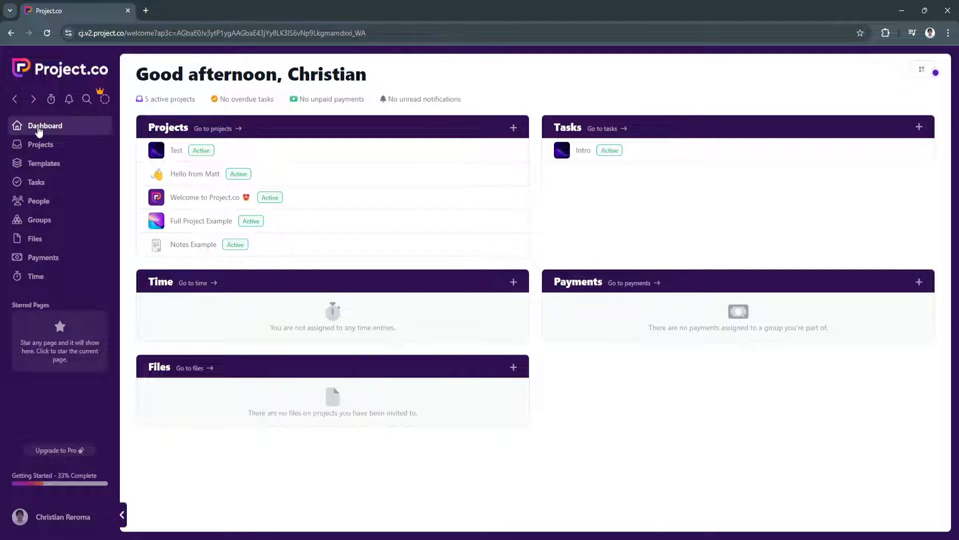
{"action": "left_click", "coordinate": [33, 145]}
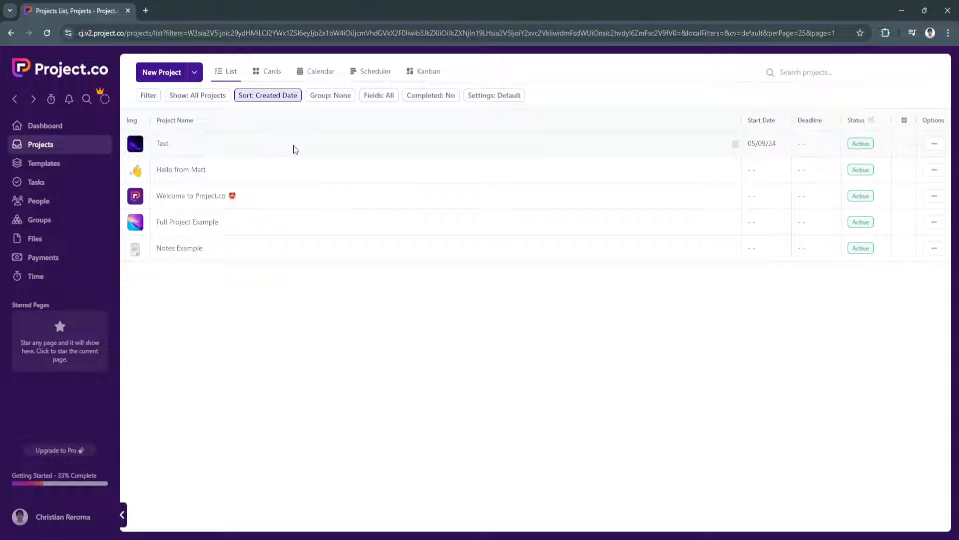
{"action": "left_click", "coordinate": [47, 163]}
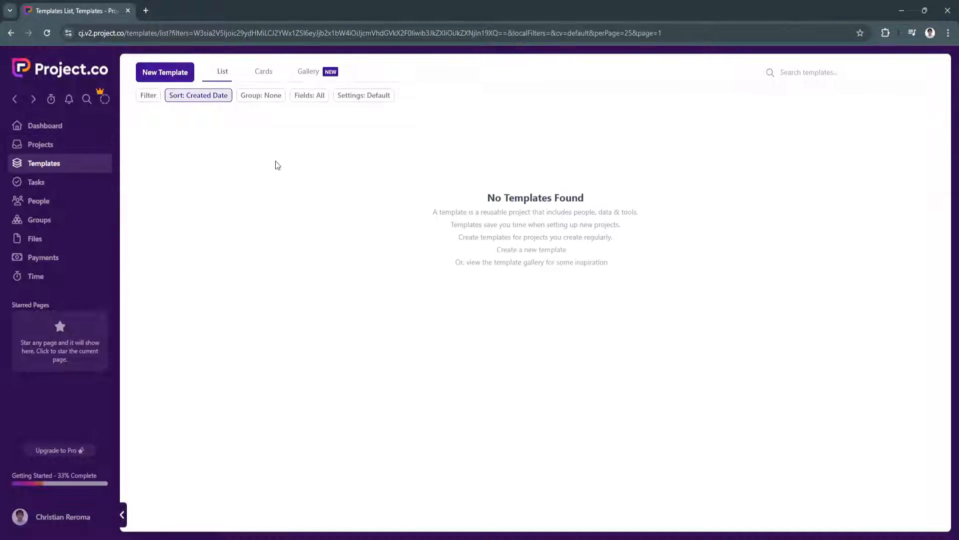
{"action": "left_click", "coordinate": [34, 188]}
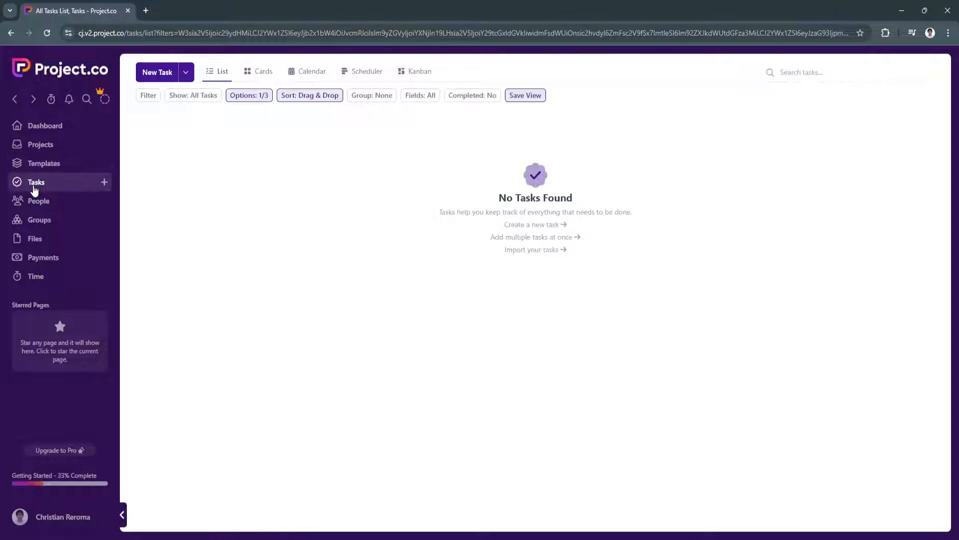
{"action": "left_click", "coordinate": [35, 206]}
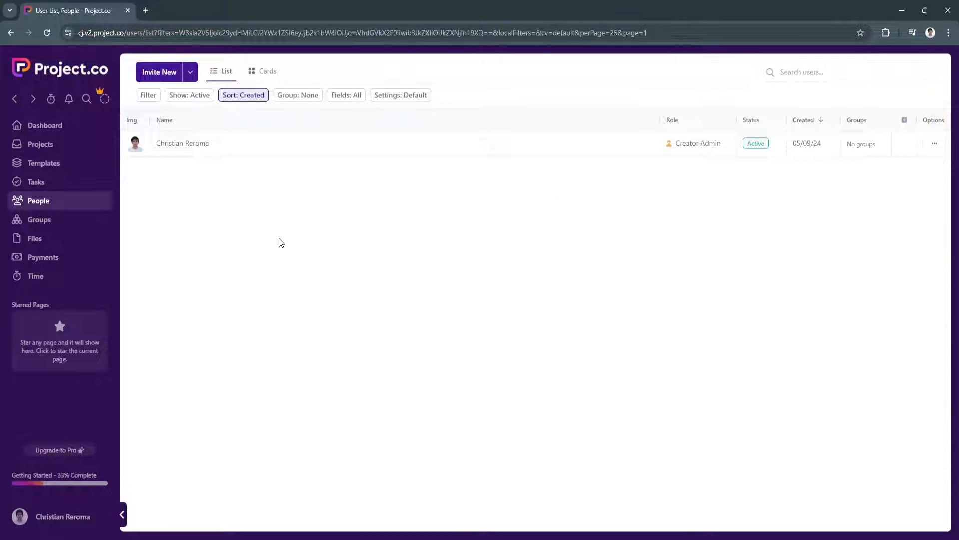
{"action": "left_click", "coordinate": [47, 219]}
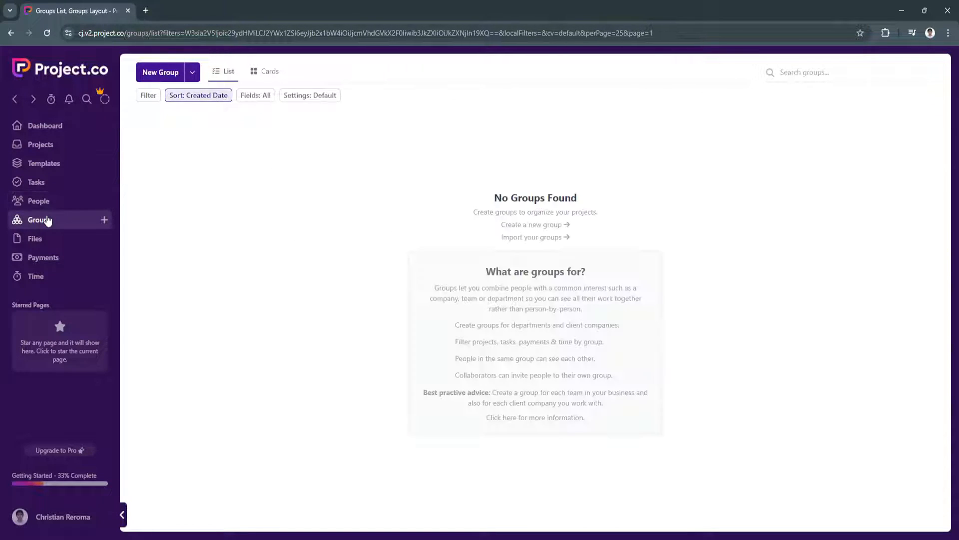
{"action": "left_click", "coordinate": [34, 239]}
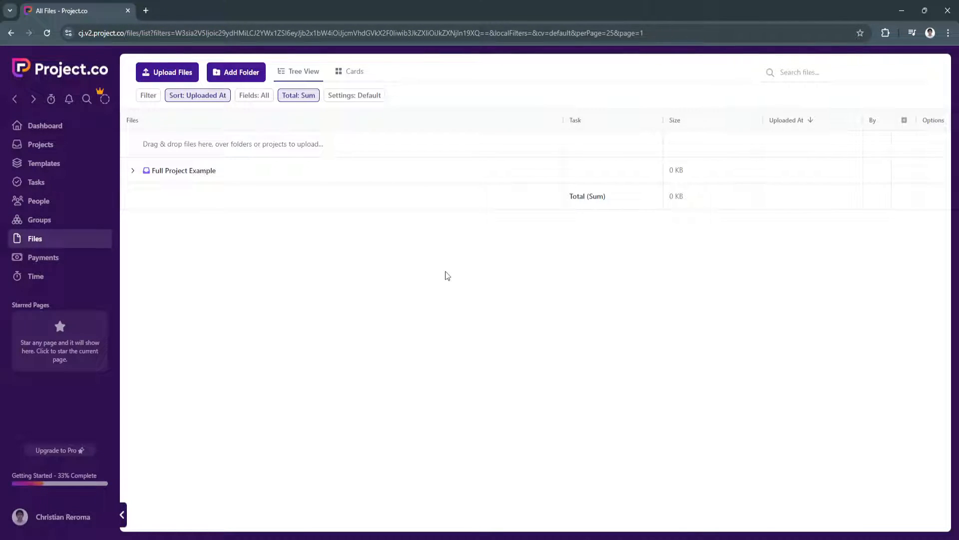
{"action": "left_click", "coordinate": [30, 257]}
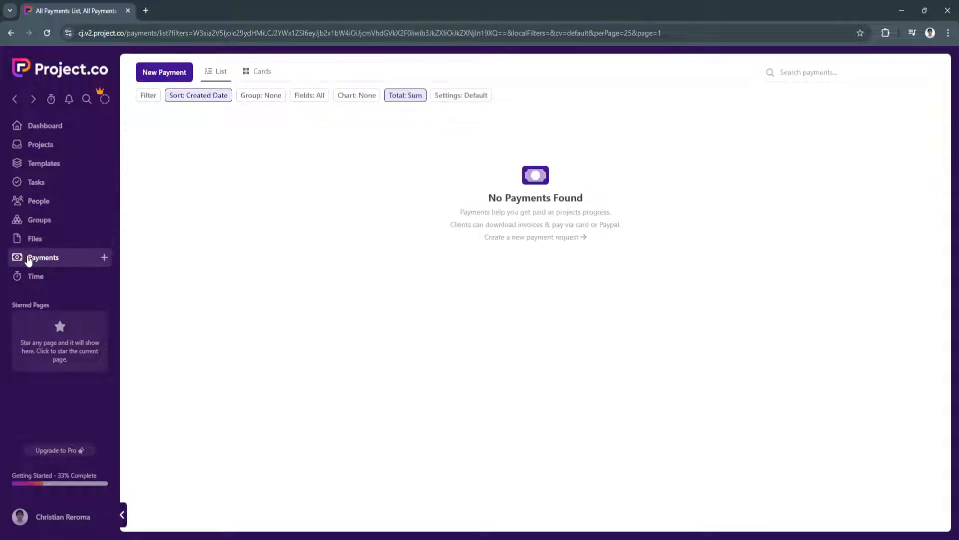
{"action": "left_click", "coordinate": [60, 278]}
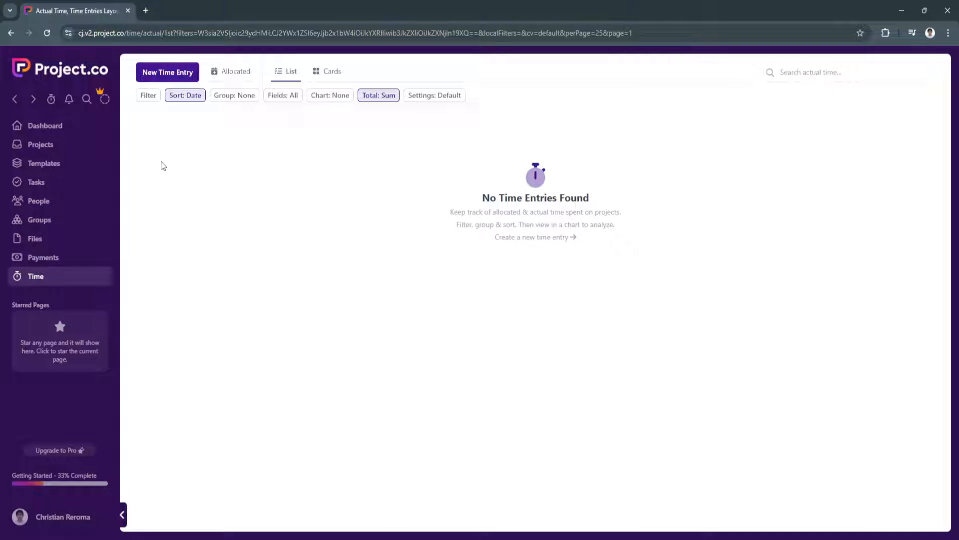
- Start a new project and set its project image to the plain blue Unsplash photo found by searching "Simple"
{"action": "left_click", "coordinate": [40, 144]}
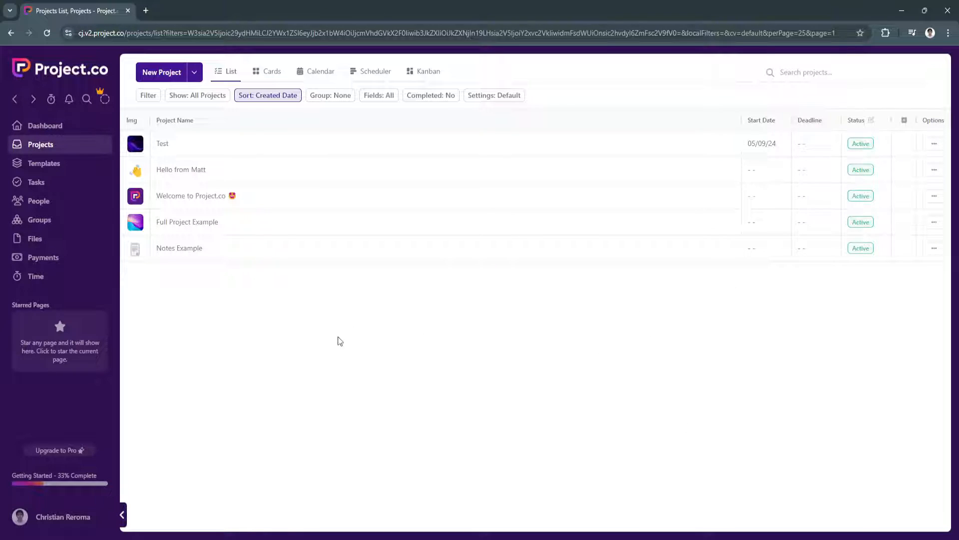
{"action": "left_click", "coordinate": [161, 74]}
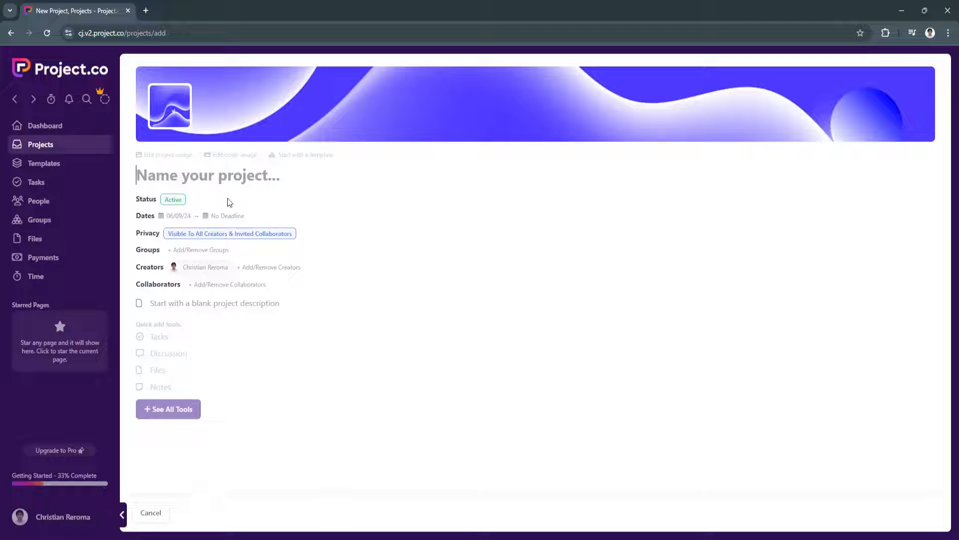
{"action": "left_click", "coordinate": [156, 159]}
{"action": "left_click", "coordinate": [62, 214]}
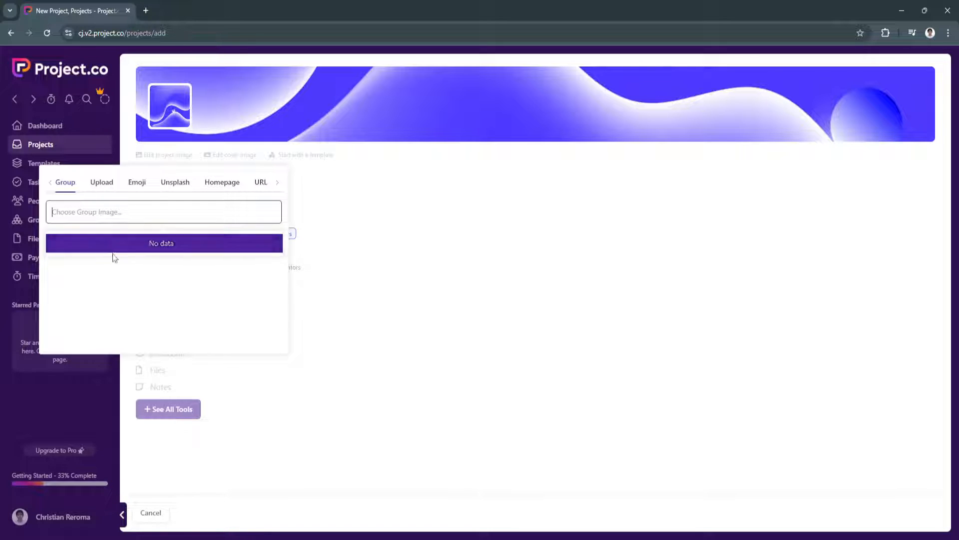
{"action": "left_click", "coordinate": [101, 183]}
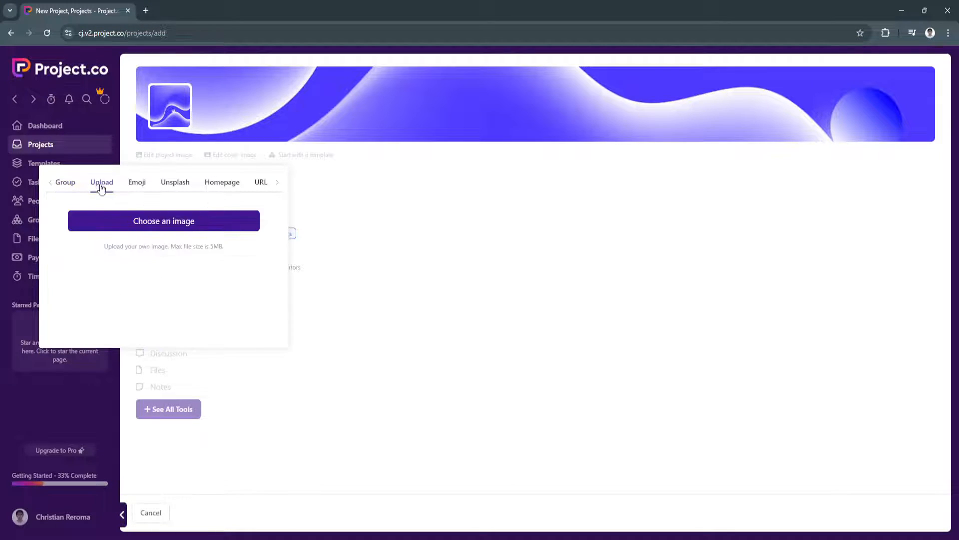
{"action": "left_click", "coordinate": [137, 183]}
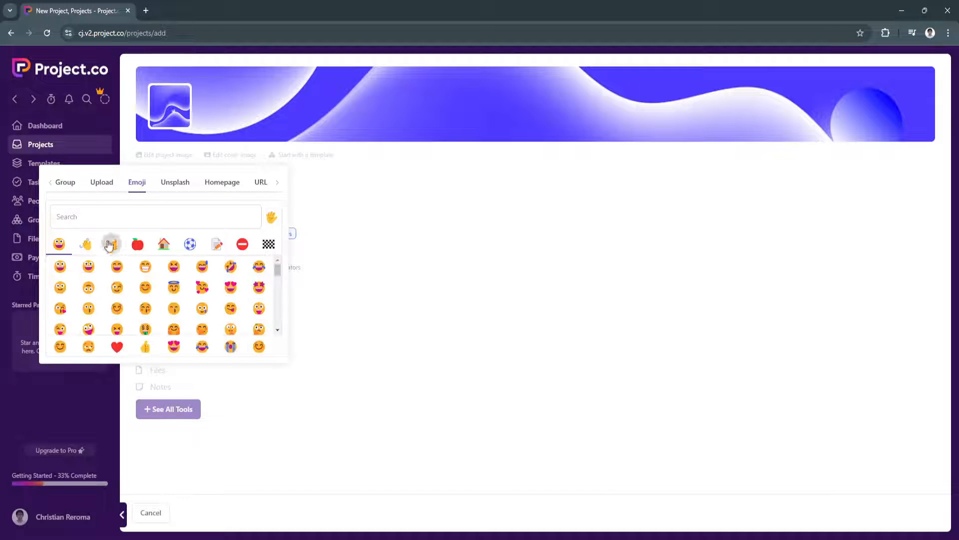
{"action": "left_click", "coordinate": [172, 184]}
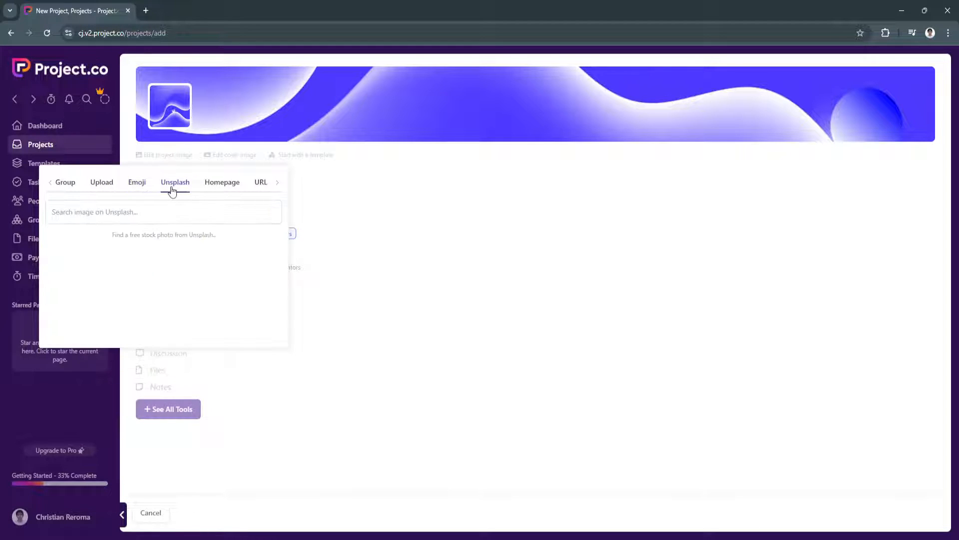
{"action": "left_click", "coordinate": [128, 217]}
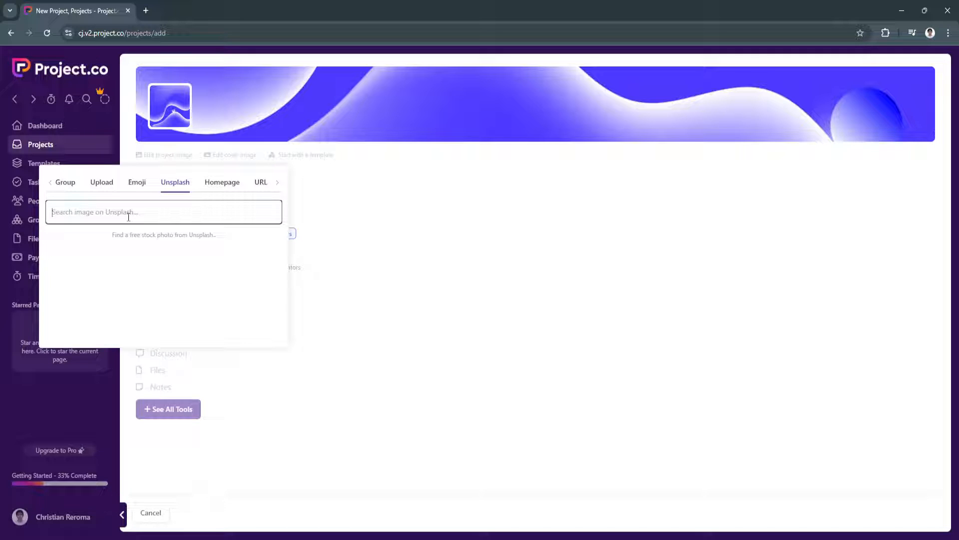
{"action": "type", "text": "Simple"}
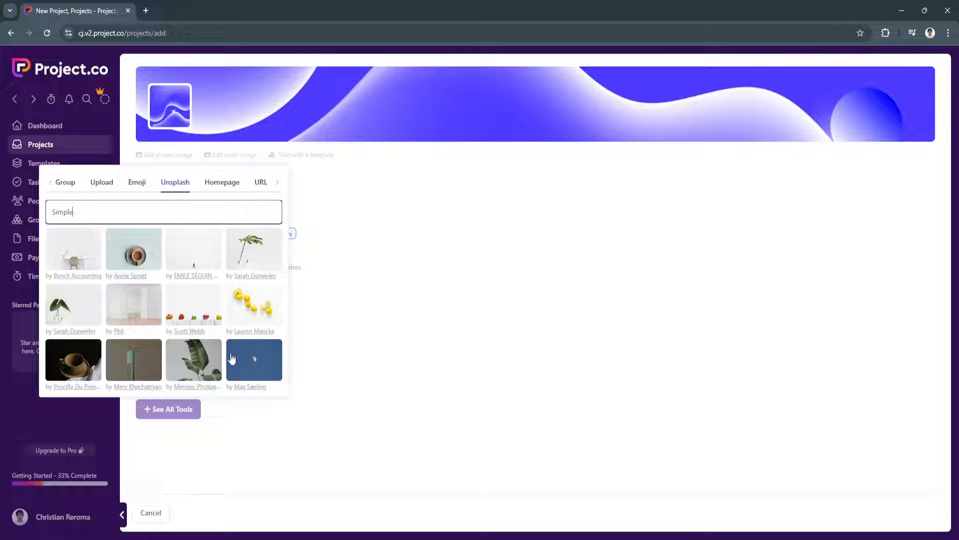
{"action": "left_click", "coordinate": [237, 359]}
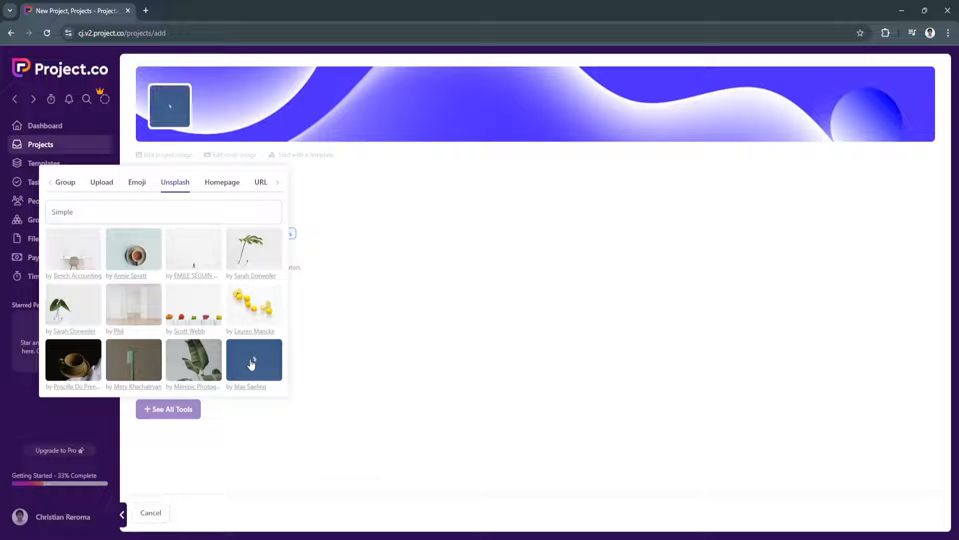
{"action": "left_click", "coordinate": [338, 178]}
- Set the project's cover image to the dark blue crescent moon photo found by searching Unsplash for "light blue"
{"action": "left_click", "coordinate": [236, 156]}
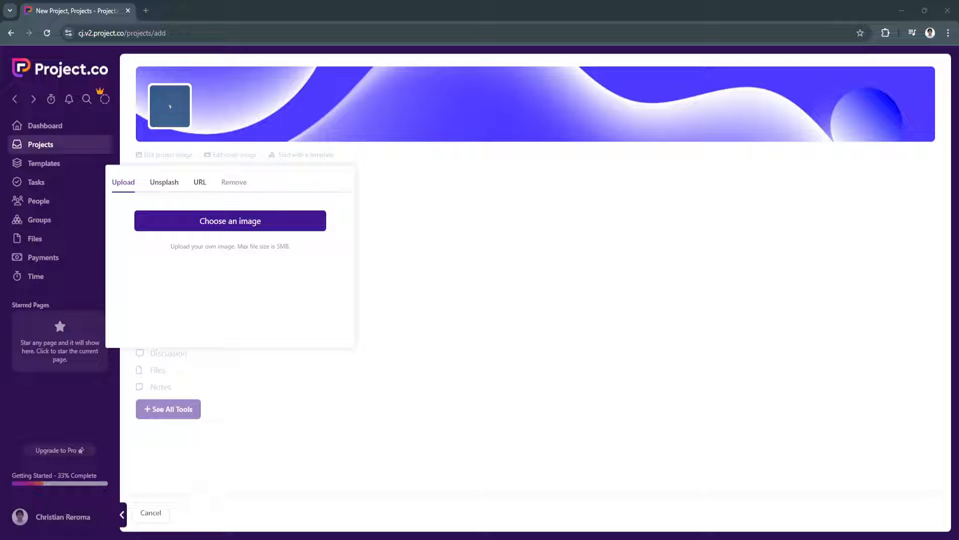
{"action": "left_click", "coordinate": [164, 185]}
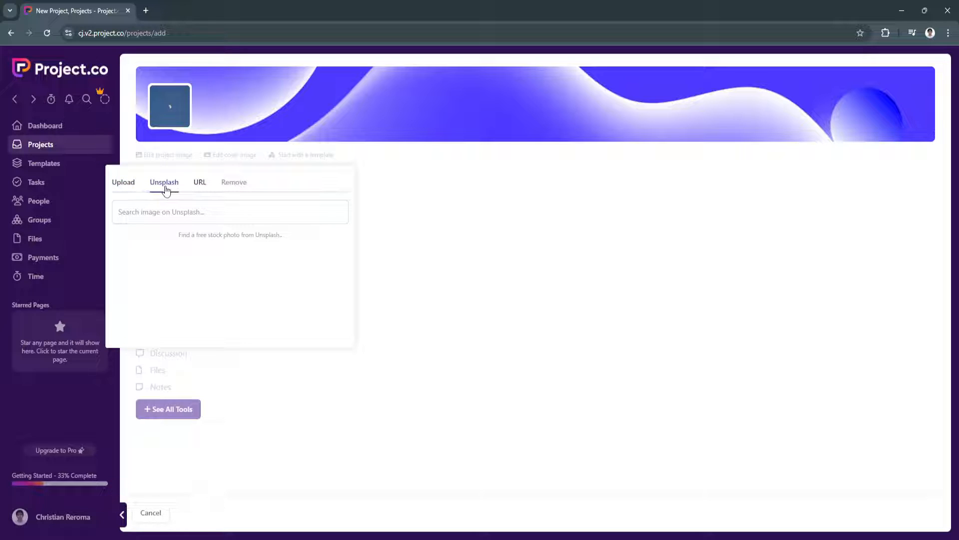
{"action": "left_click", "coordinate": [184, 214]}
{"action": "type", "text": "light blue"}
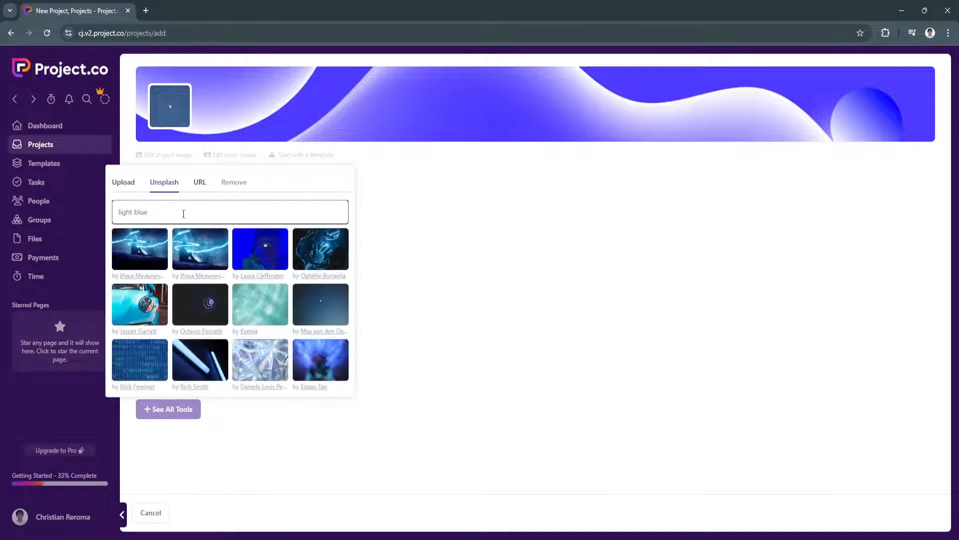
{"action": "left_click", "coordinate": [305, 299]}
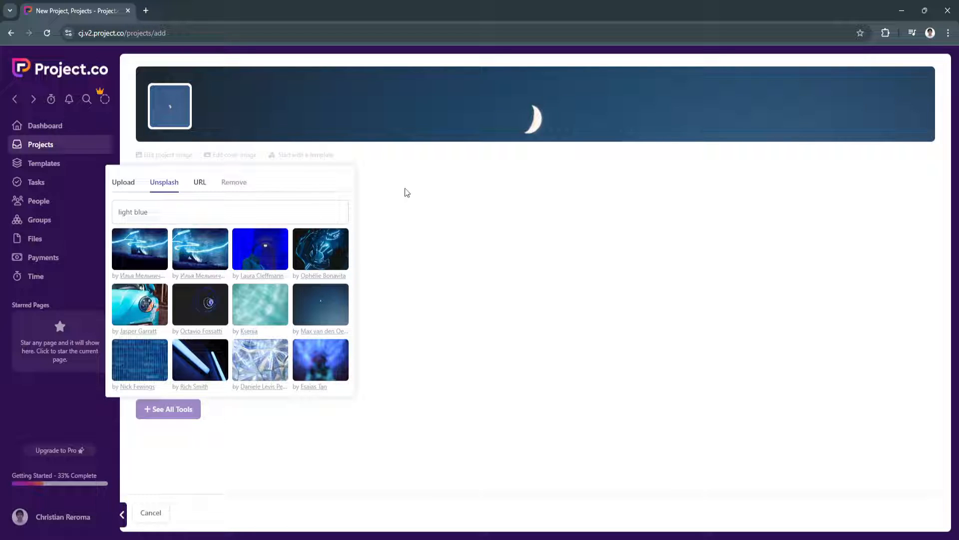
{"action": "left_click", "coordinate": [408, 167]}
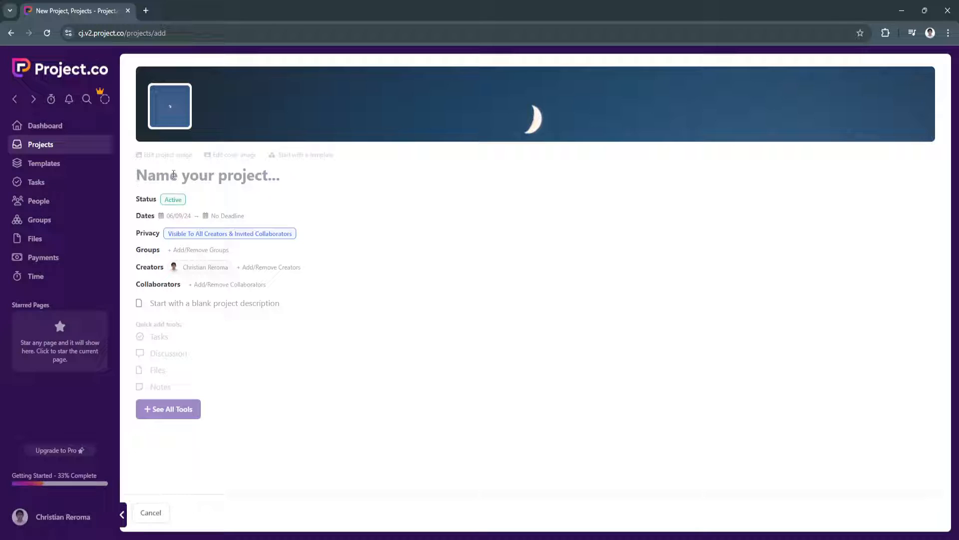
- Name the project Test and set its start date to 06/09/24 and its deadline to 13/09/24
{"action": "type", "text": "Test"}
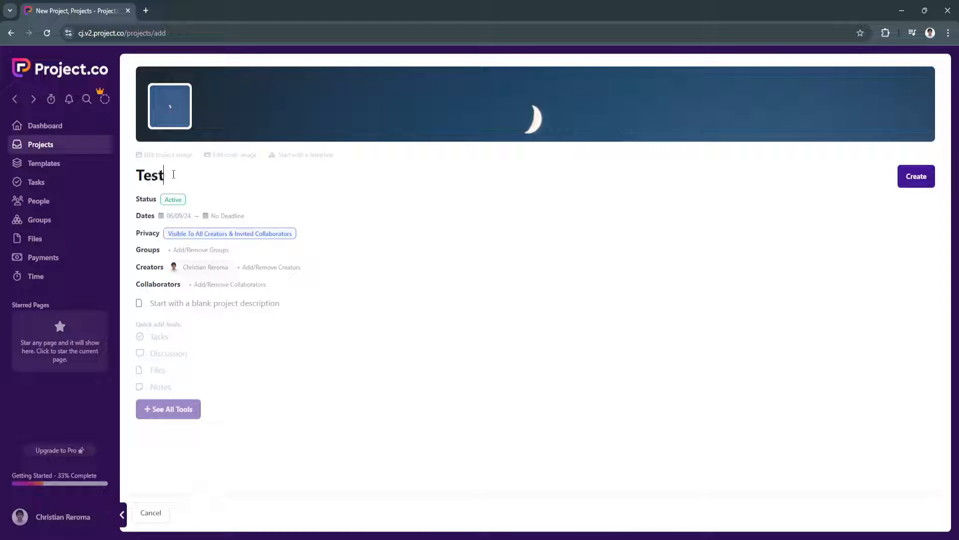
{"action": "mouse_move", "coordinate": [176, 219]}
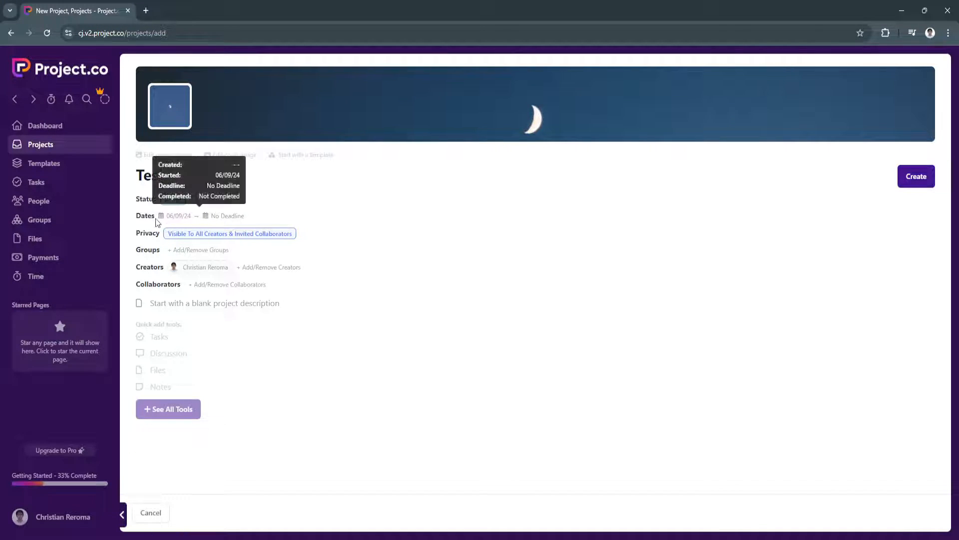
{"action": "left_click", "coordinate": [180, 216]}
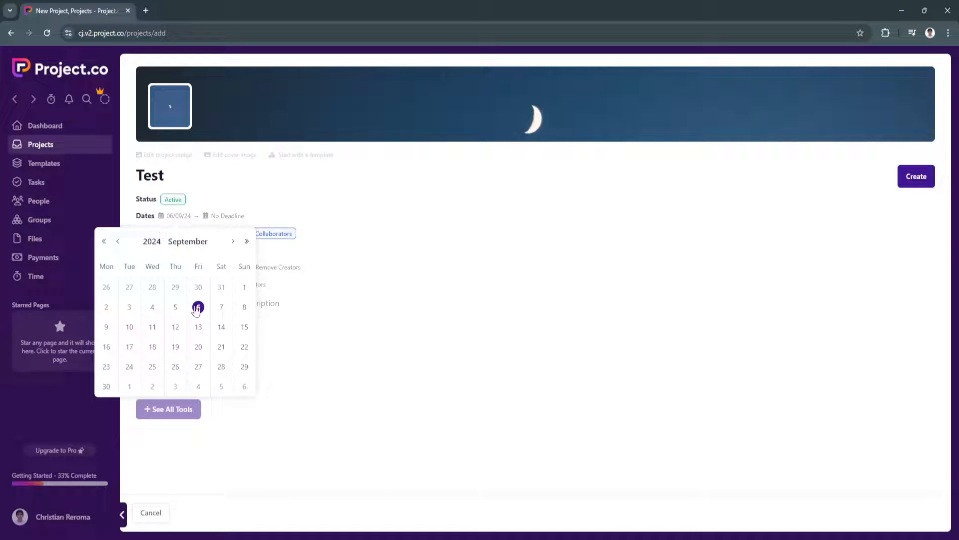
{"action": "left_click", "coordinate": [221, 307]}
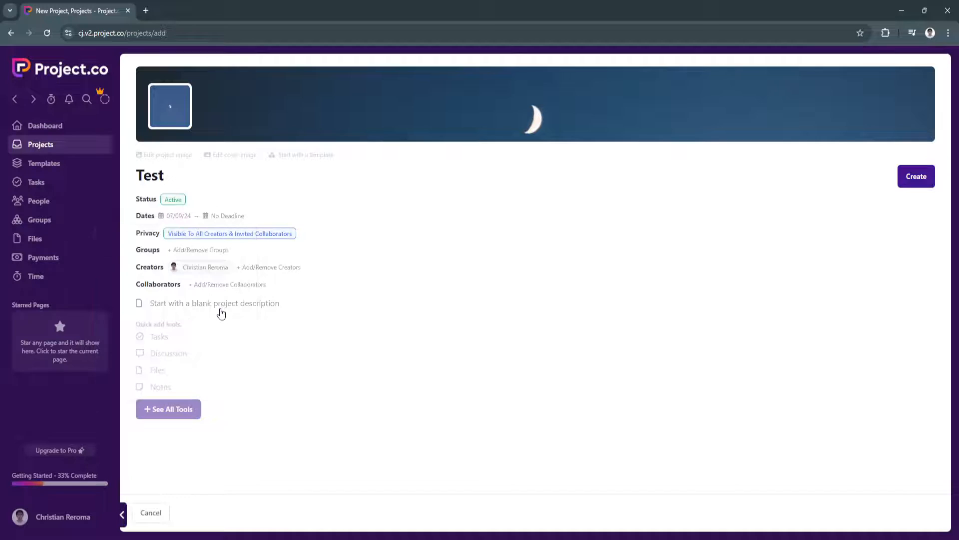
{"action": "left_click", "coordinate": [176, 217]}
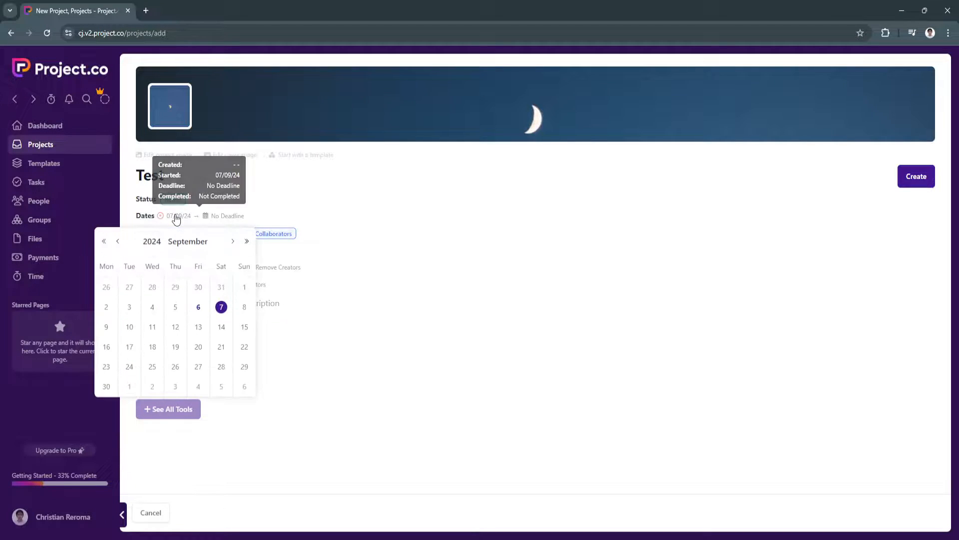
{"action": "left_click", "coordinate": [200, 307]}
{"action": "left_click", "coordinate": [226, 216]}
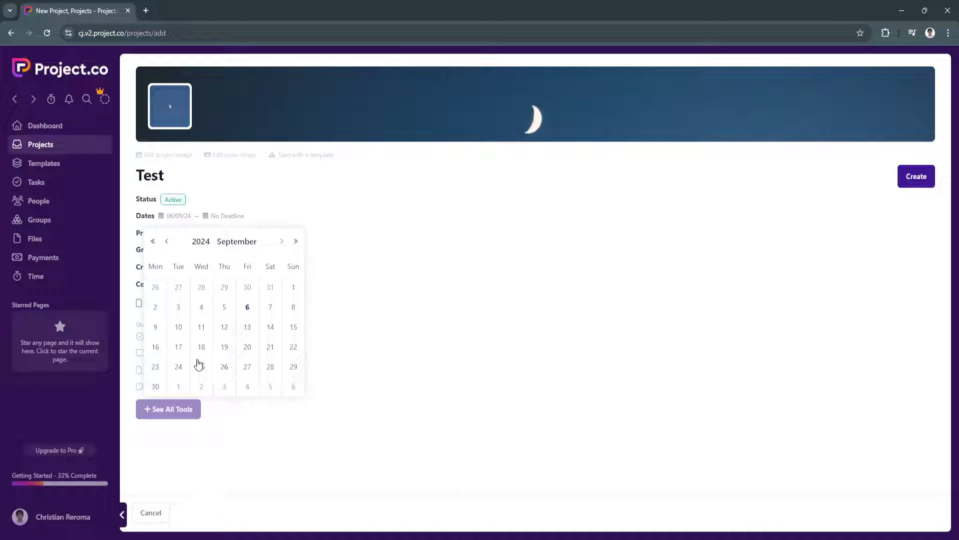
{"action": "left_click", "coordinate": [245, 329]}
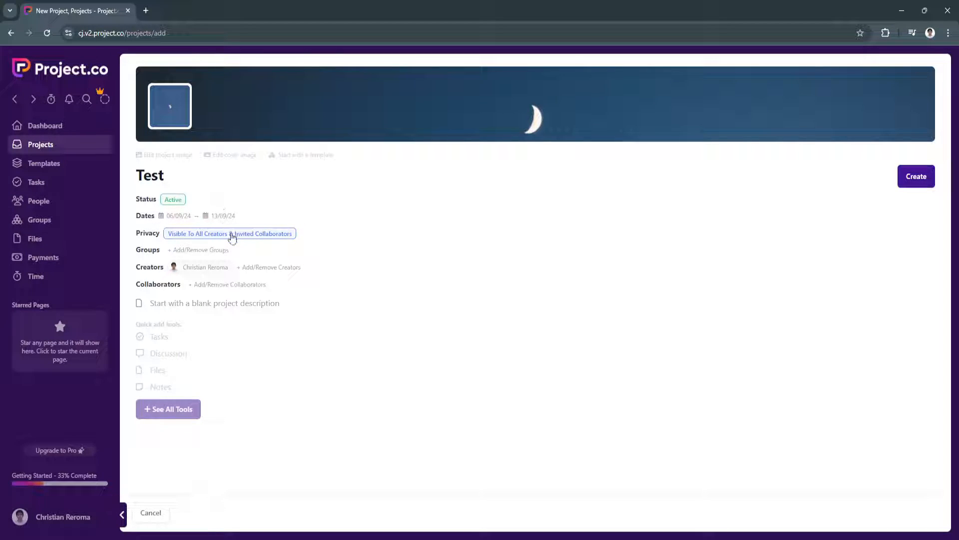
- Review the project's privacy options, keeping Visible to all Creators & invited Collaborators, and look at the option for adding groups
{"action": "left_click", "coordinate": [183, 239]}
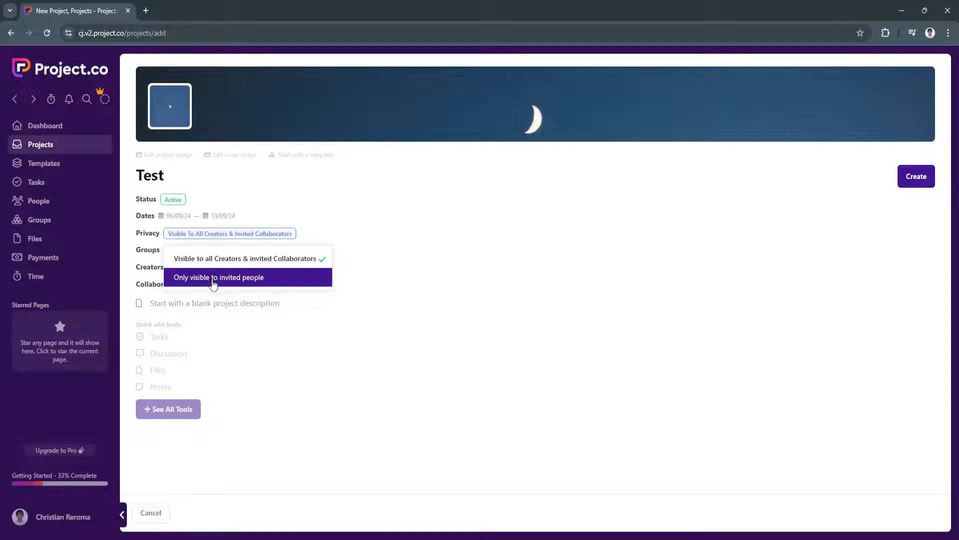
{"action": "left_click", "coordinate": [256, 261]}
{"action": "left_click", "coordinate": [255, 260]}
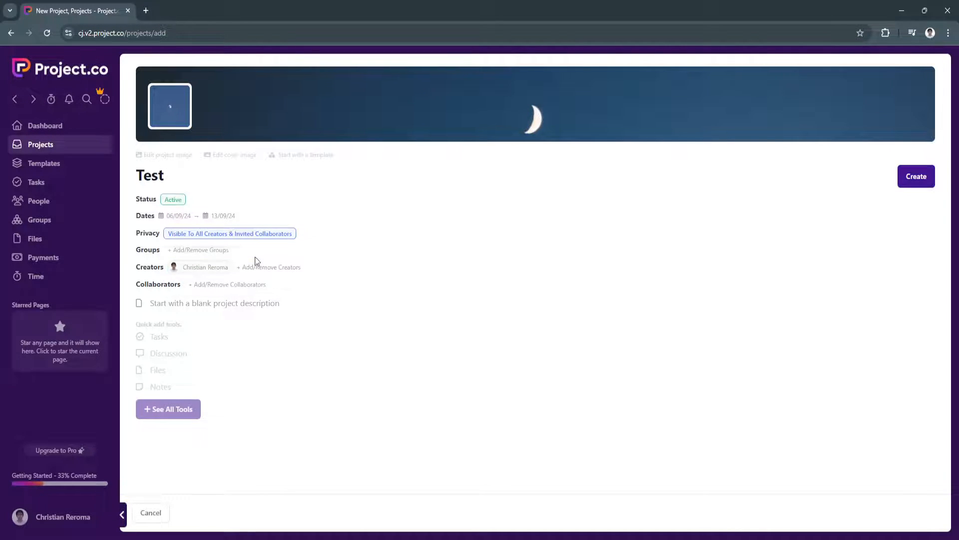
{"action": "left_click", "coordinate": [195, 250]}
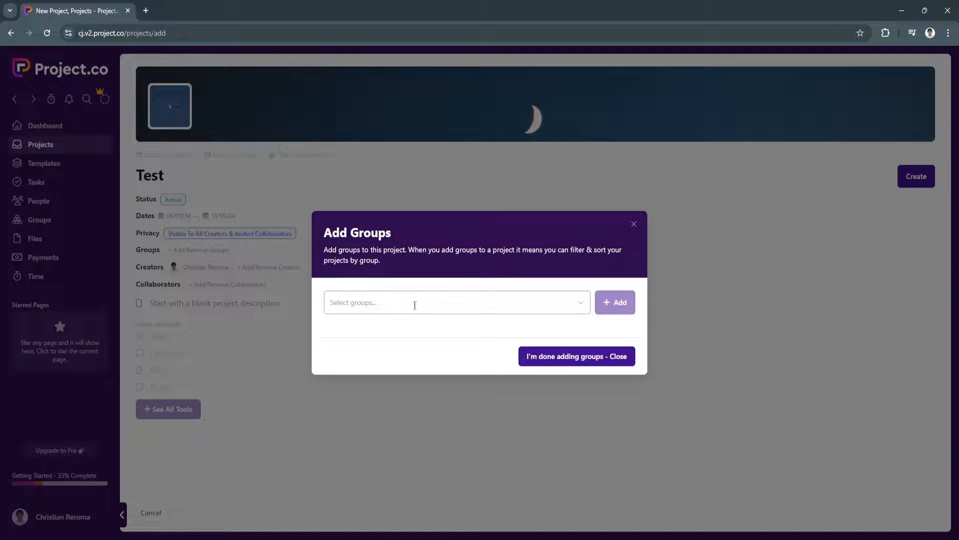
{"action": "left_click", "coordinate": [633, 224]}
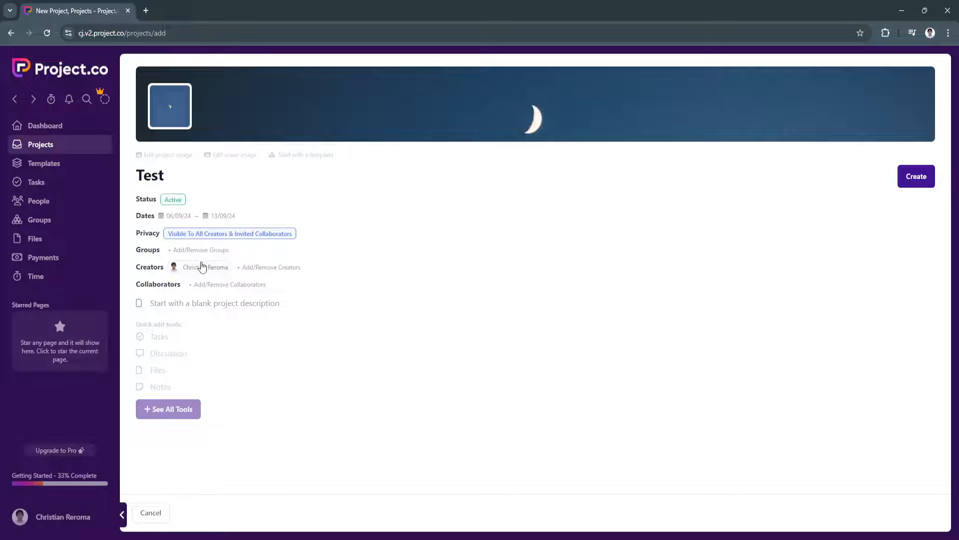
- Look at the option for inviting creators to the project without adding anyone
{"action": "left_click", "coordinate": [262, 267]}
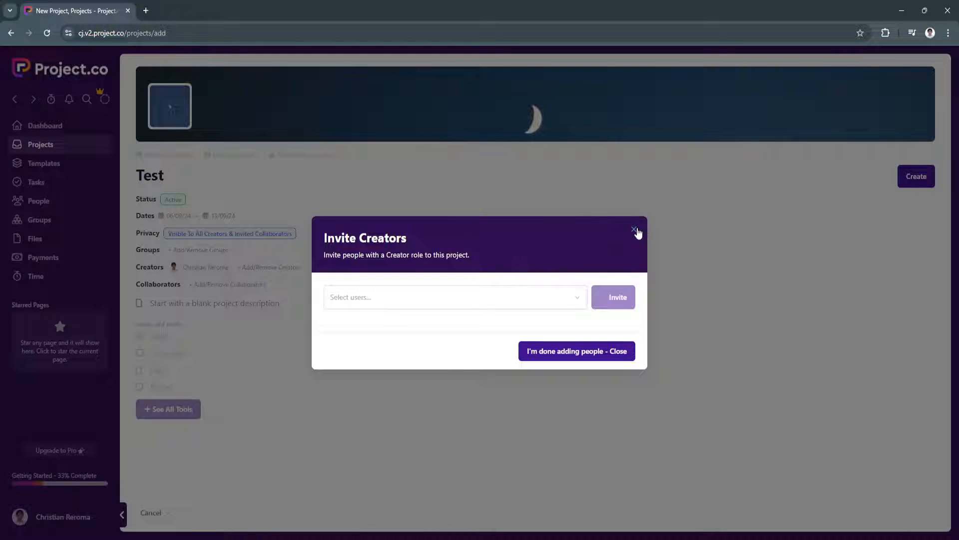
{"action": "left_click", "coordinate": [635, 229]}
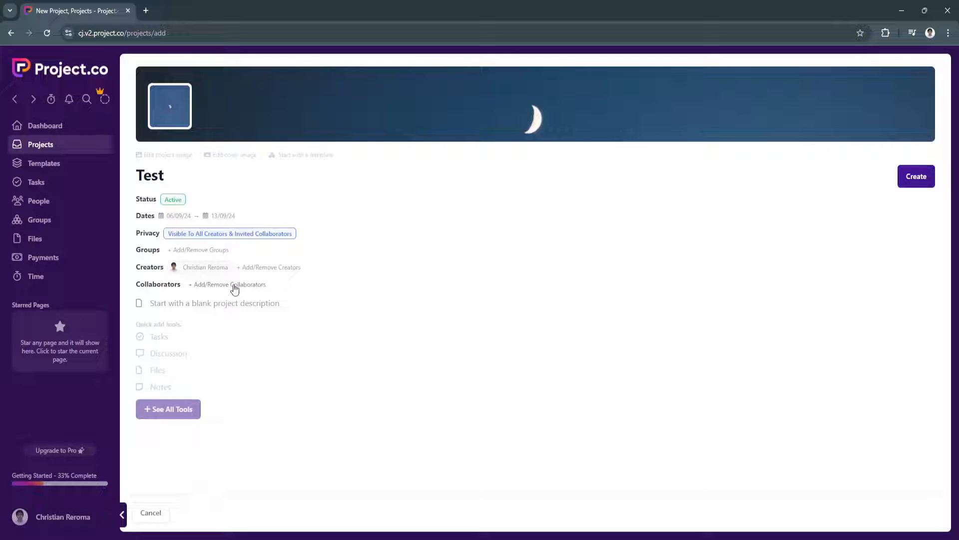
- Give the project a blank-start description reading Test Description
{"action": "left_click", "coordinate": [194, 312]}
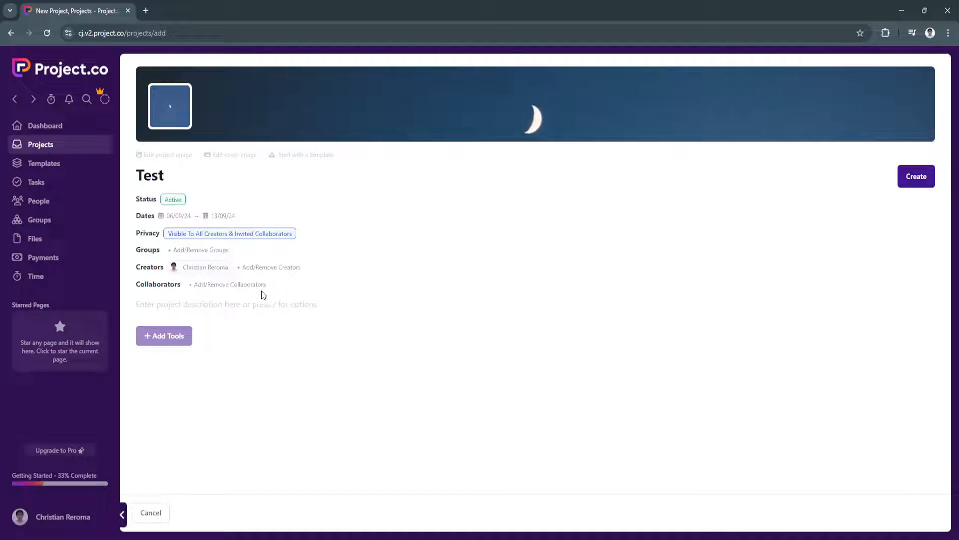
{"action": "type", "text": "Test"}
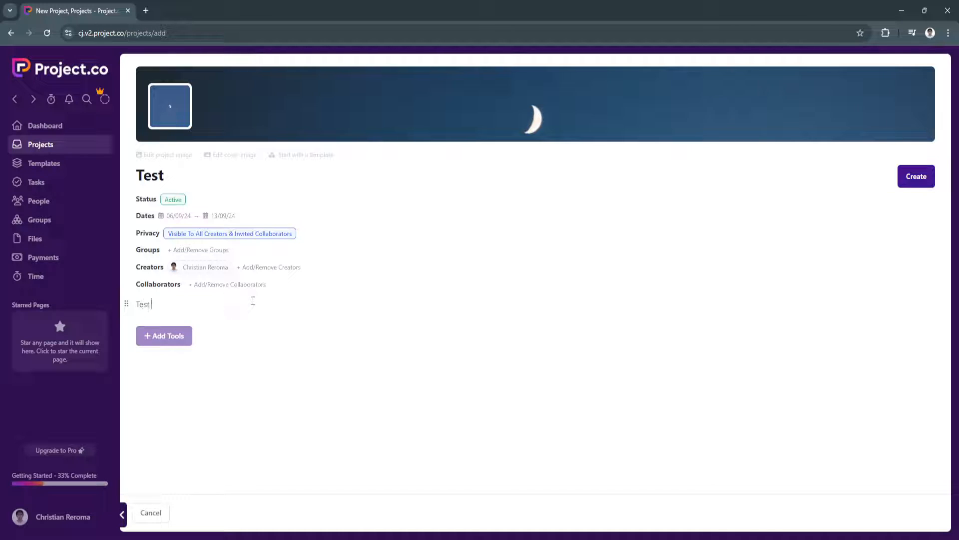
{"action": "type", "text": " Description"}
- Extend the project name to Test Project and create the project
{"action": "type", "text": "Proje"}
{"action": "type", "text": "ct"}
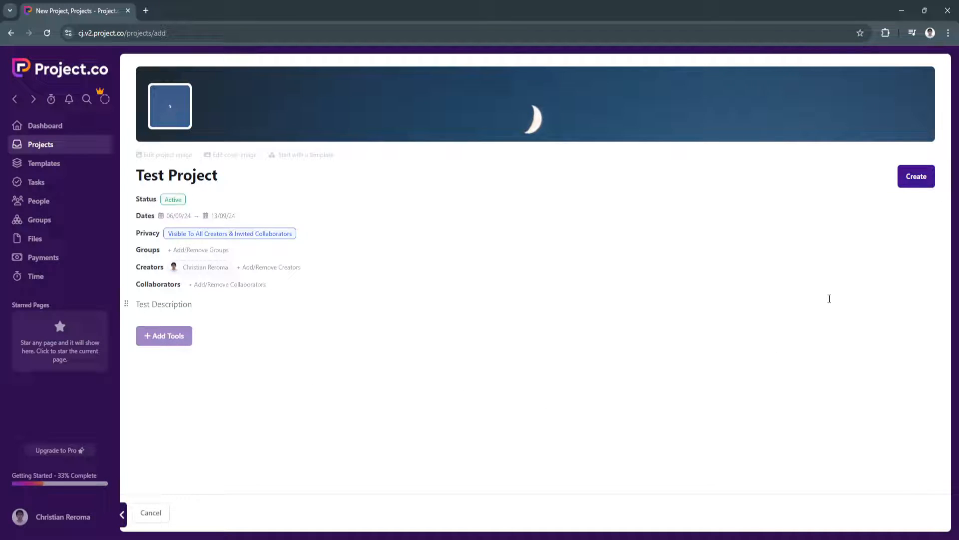
{"action": "left_click", "coordinate": [909, 185]}
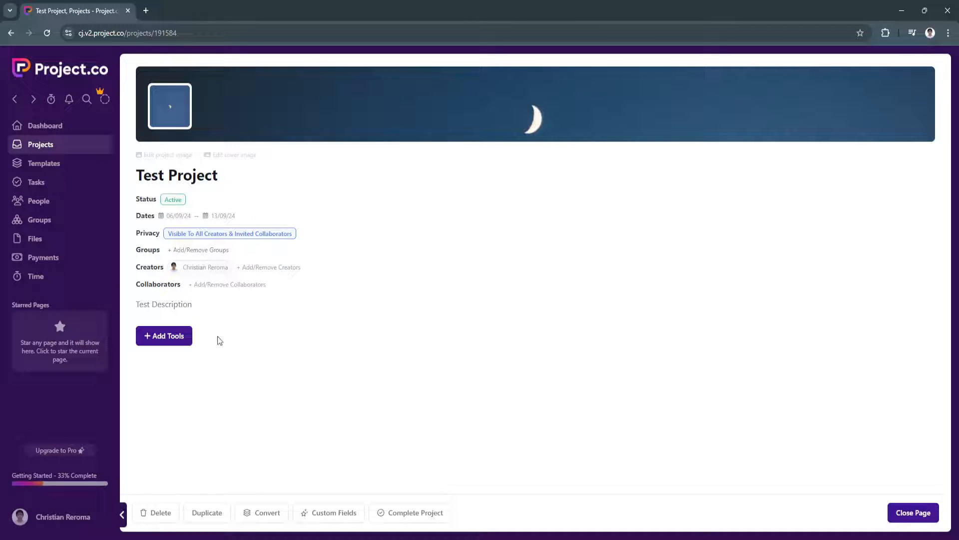
- Add the core tools Tasks, Notes and Time to Test Project
{"action": "left_click", "coordinate": [166, 345]}
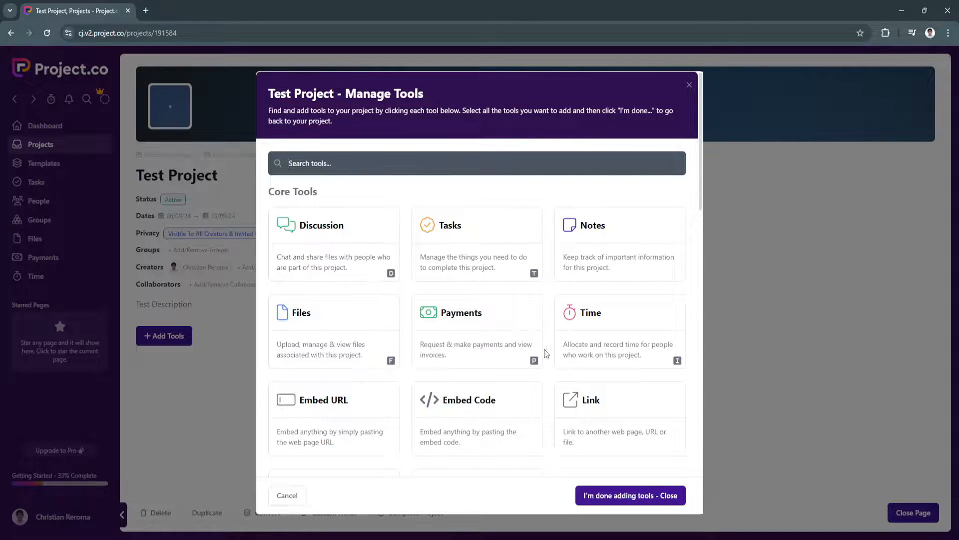
{"action": "left_click", "coordinate": [469, 243]}
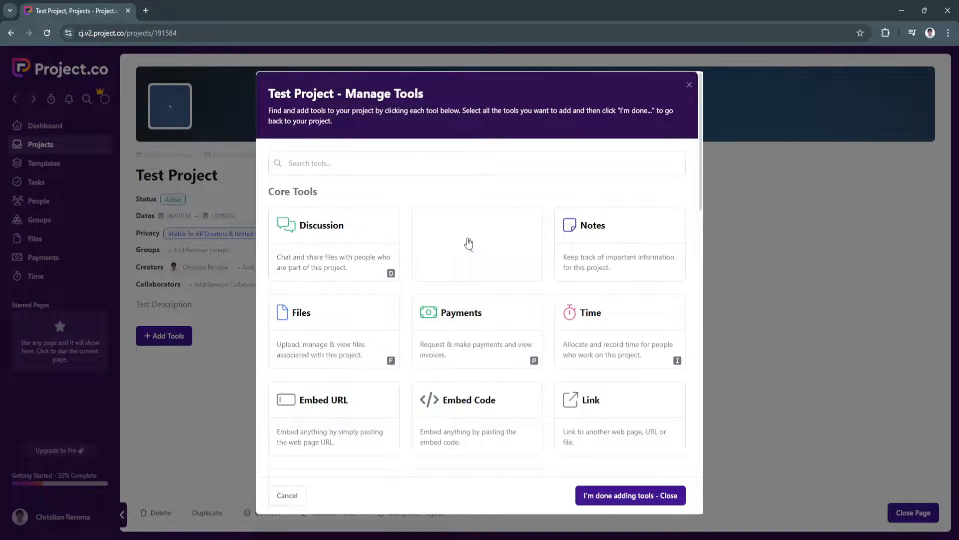
{"action": "left_click", "coordinate": [618, 236]}
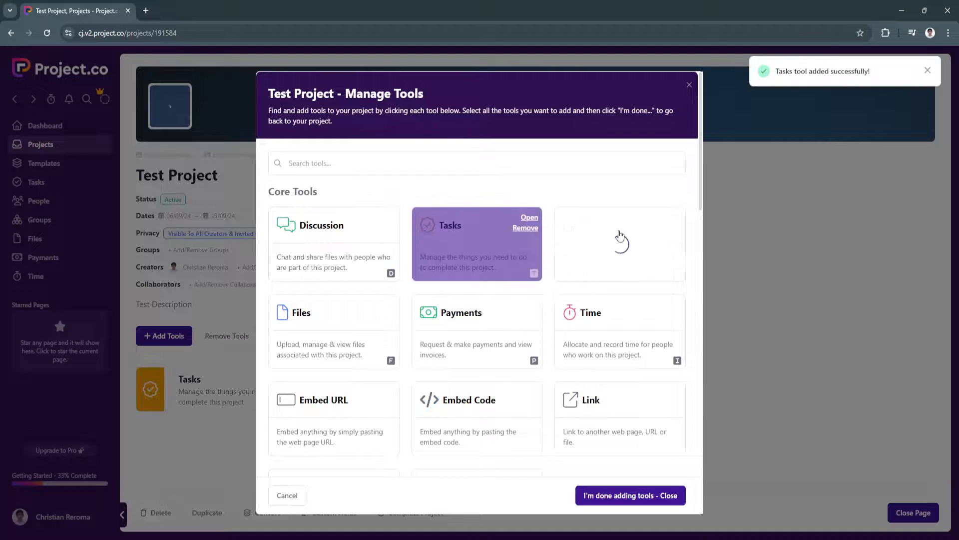
{"action": "scroll", "coordinate": [466, 382], "scroll_direction": "down", "scroll_amount": 1}
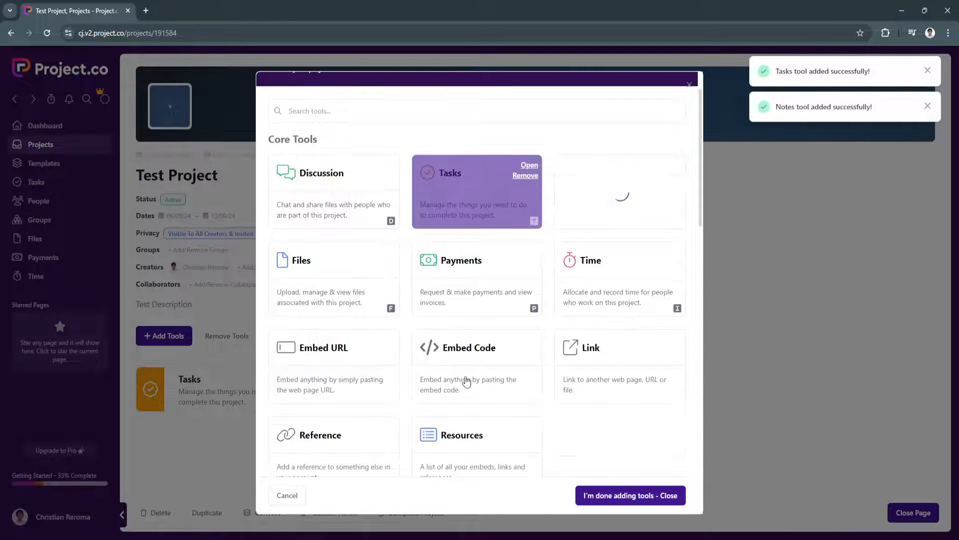
{"action": "scroll", "coordinate": [466, 381], "scroll_direction": "down", "scroll_amount": 1}
{"action": "scroll", "coordinate": [454, 400], "scroll_direction": "down", "scroll_amount": 1}
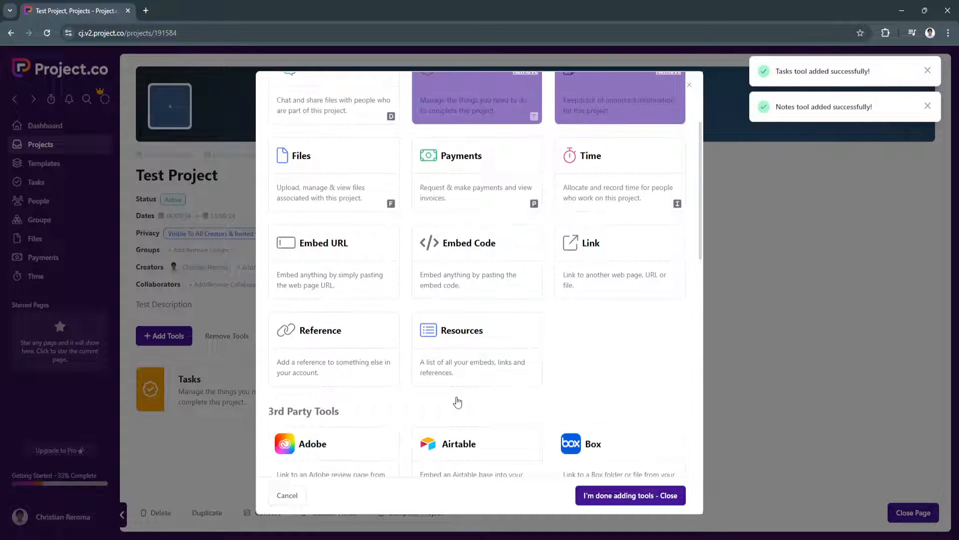
{"action": "scroll", "coordinate": [457, 401], "scroll_direction": "up", "scroll_amount": 2}
{"action": "left_click", "coordinate": [606, 280]}
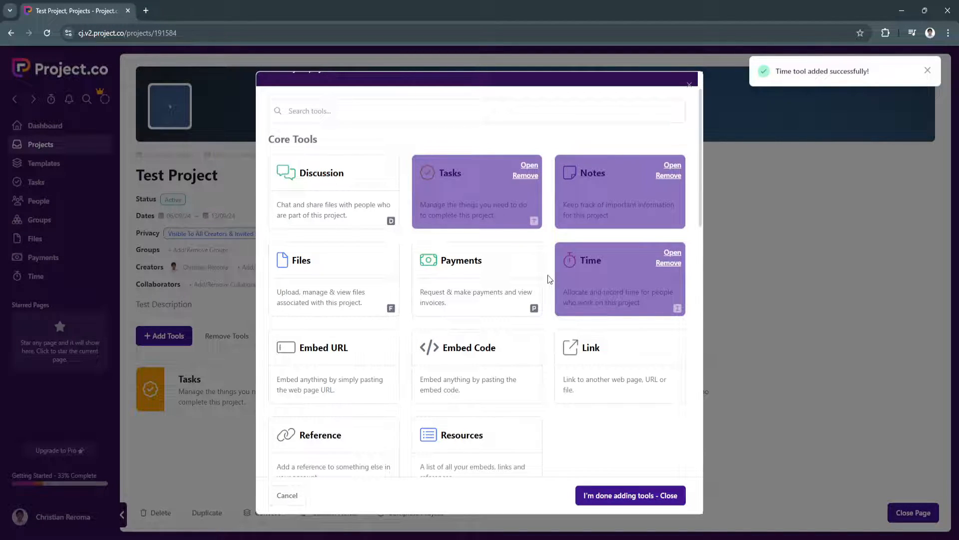
- Review the third-party tools and the Google Drive link form without creating a link, and finish managing the project's tools
{"action": "scroll", "coordinate": [549, 279], "scroll_direction": "down", "scroll_amount": 5}
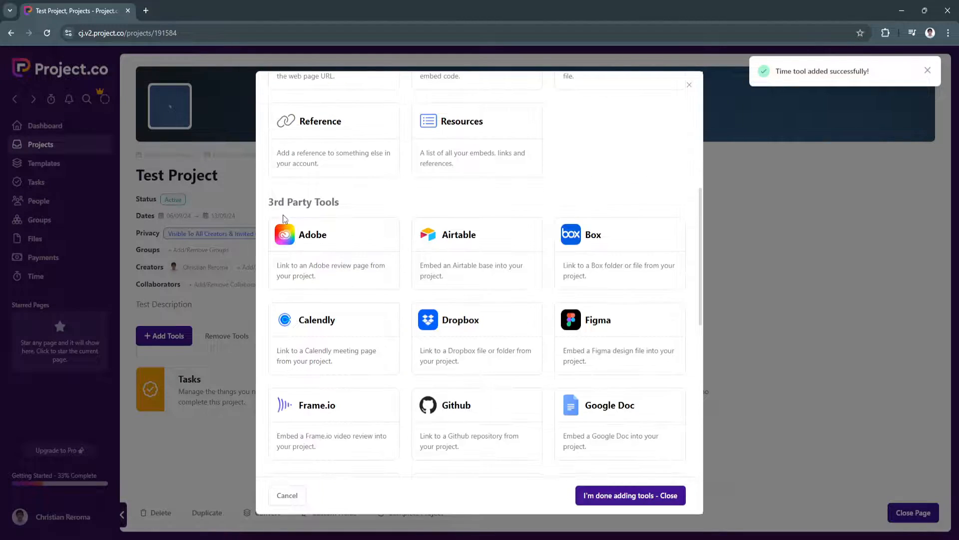
{"action": "scroll", "coordinate": [453, 325], "scroll_direction": "down", "scroll_amount": 2}
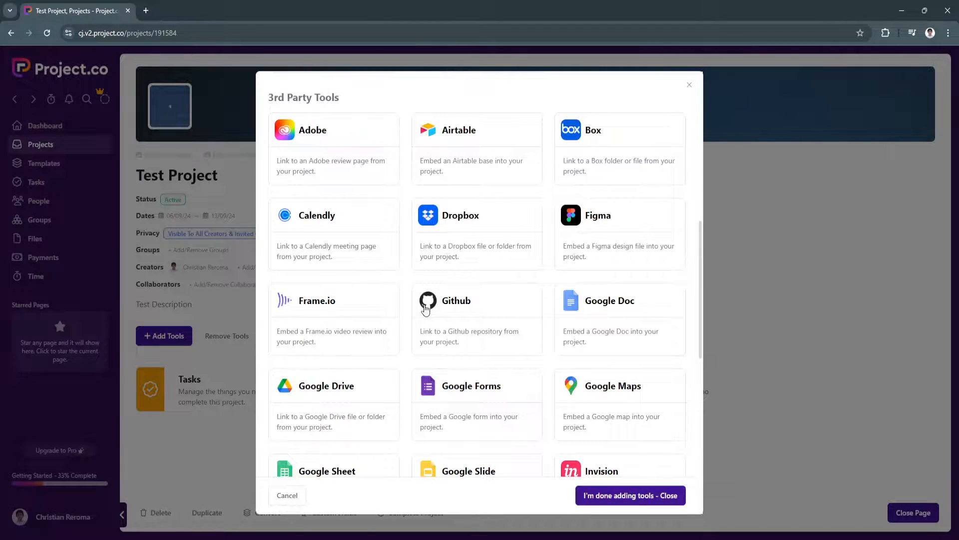
{"action": "scroll", "coordinate": [364, 382], "scroll_direction": "down", "scroll_amount": 1}
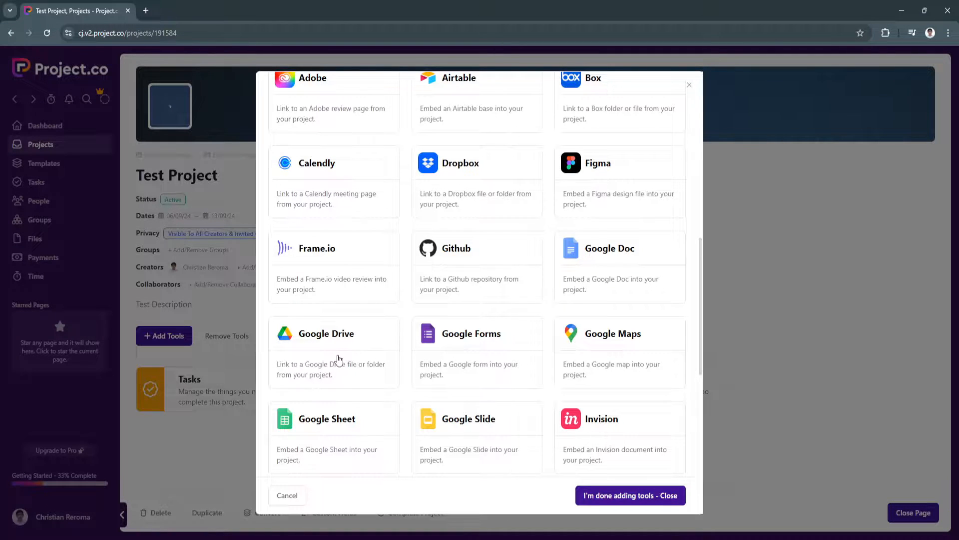
{"action": "left_click", "coordinate": [339, 359]}
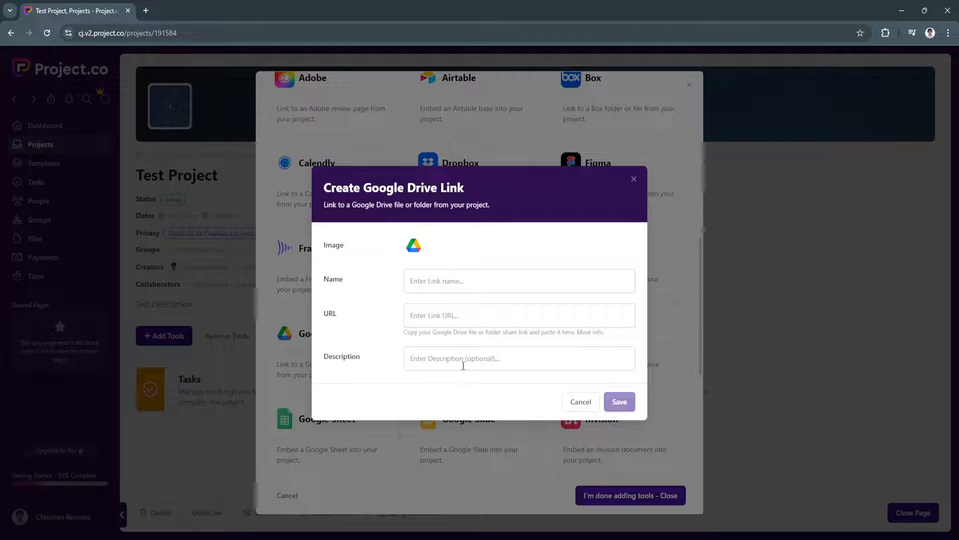
{"action": "left_click", "coordinate": [633, 179]}
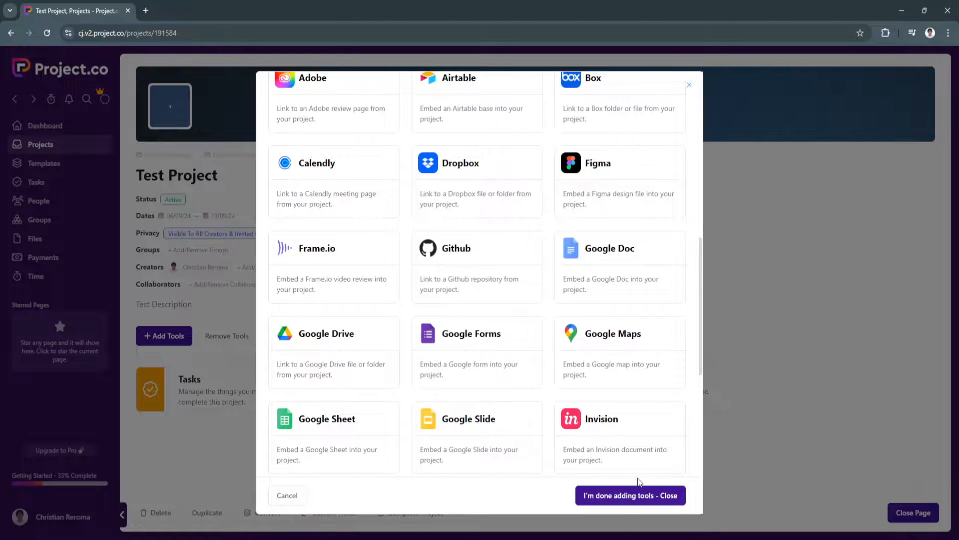
{"action": "left_click", "coordinate": [614, 504]}
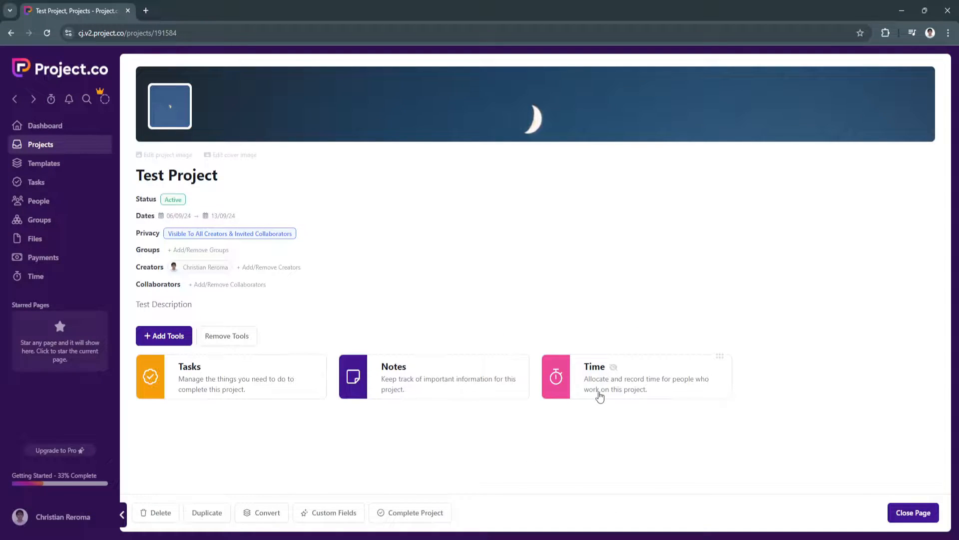
- Create a task named Day 1 with the description Day 1 Task in the project's Tasks tool
{"action": "left_click", "coordinate": [220, 370]}
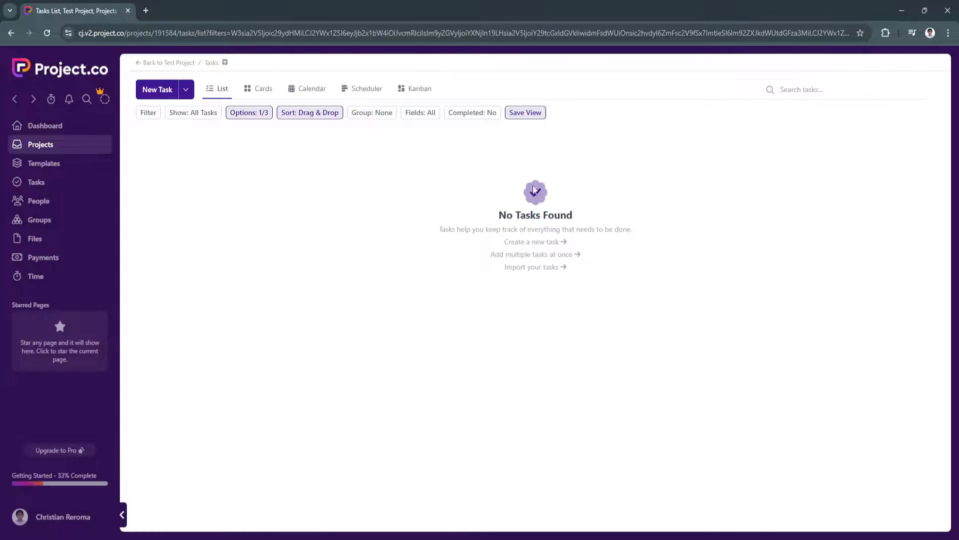
{"action": "left_click", "coordinate": [527, 246]}
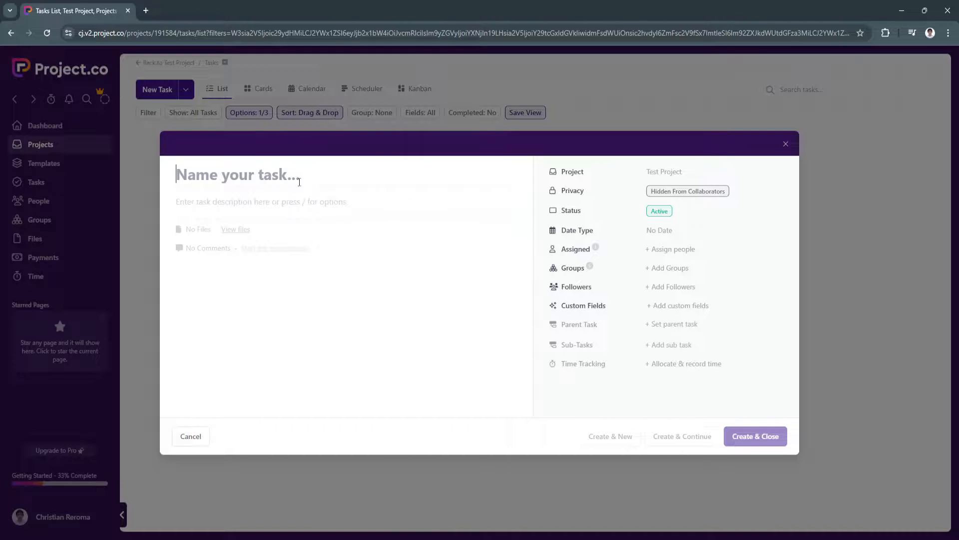
{"action": "type", "text": "Day 1"}
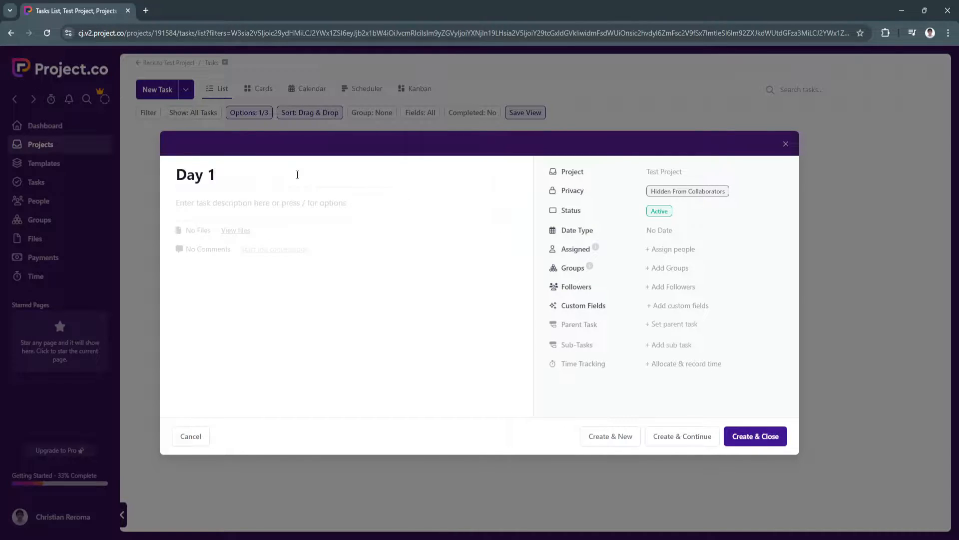
{"action": "left_click", "coordinate": [260, 204]}
{"action": "type", "text": "Day"}
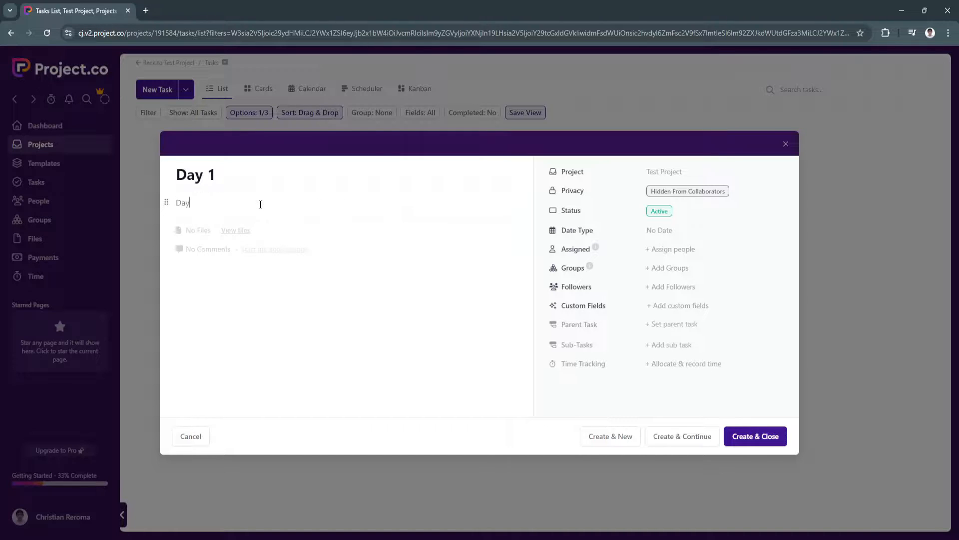
{"action": "type", "text": " 1 Task"}
{"action": "left_click", "coordinate": [686, 437]}
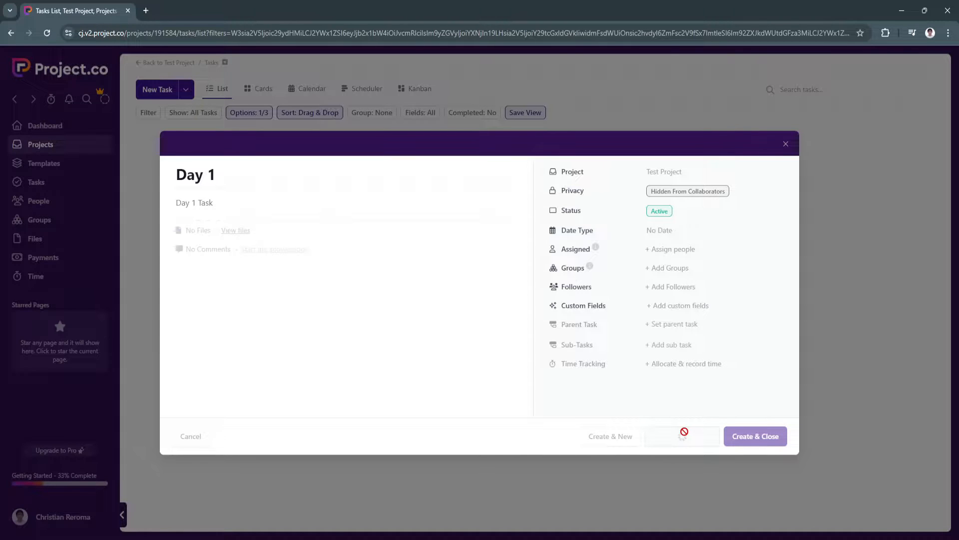
{"action": "left_click", "coordinate": [786, 144]}
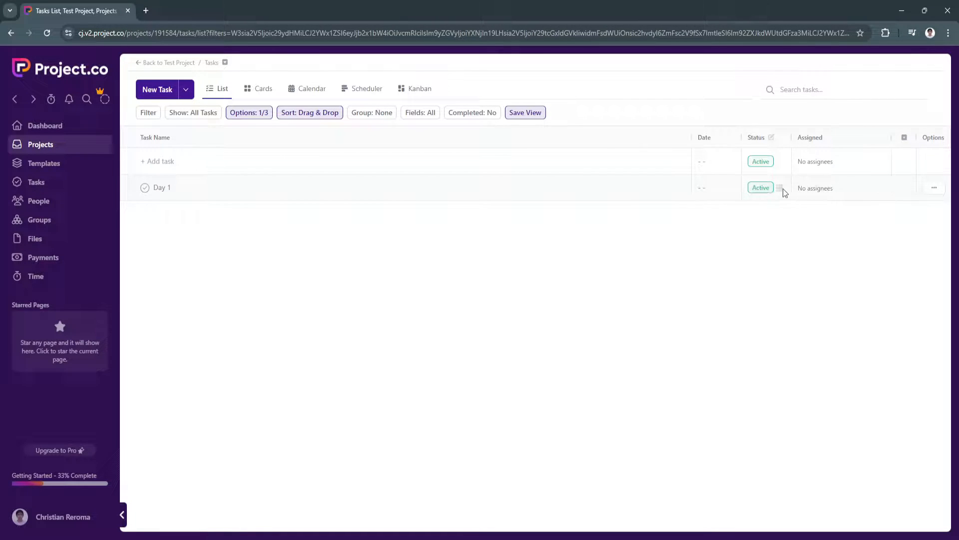
- Set the Day 1 task's date type to Single Date with a due date of 07/09/24
{"action": "left_click", "coordinate": [730, 191]}
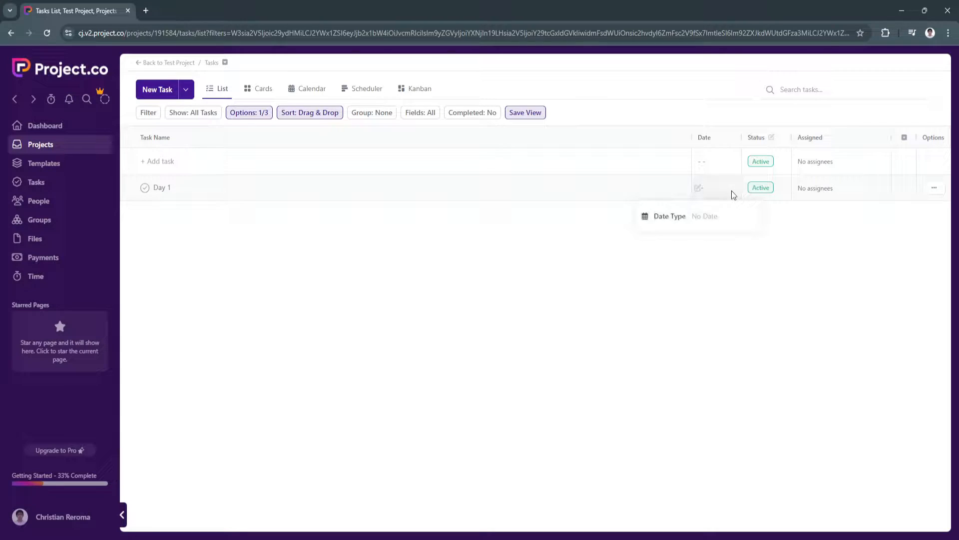
{"action": "left_click", "coordinate": [711, 219]}
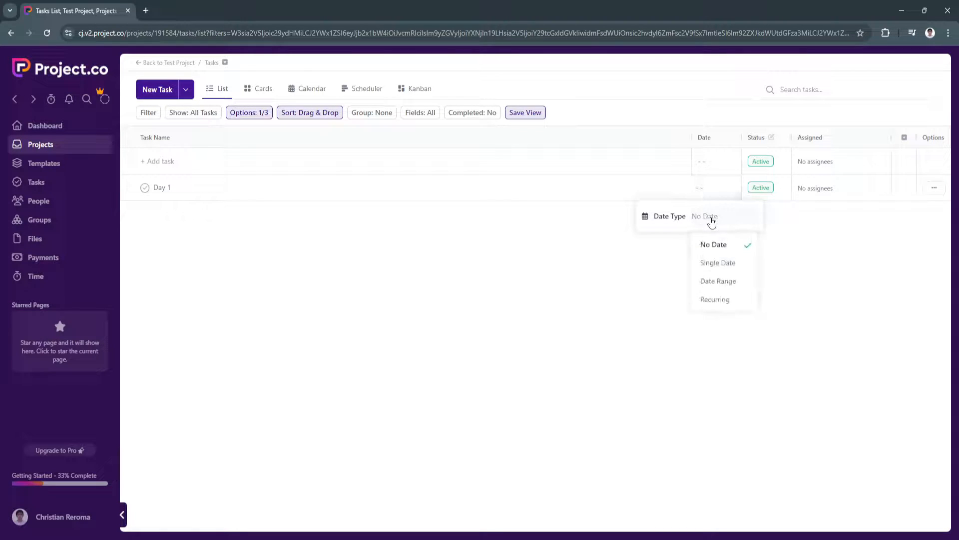
{"action": "left_click", "coordinate": [713, 264]}
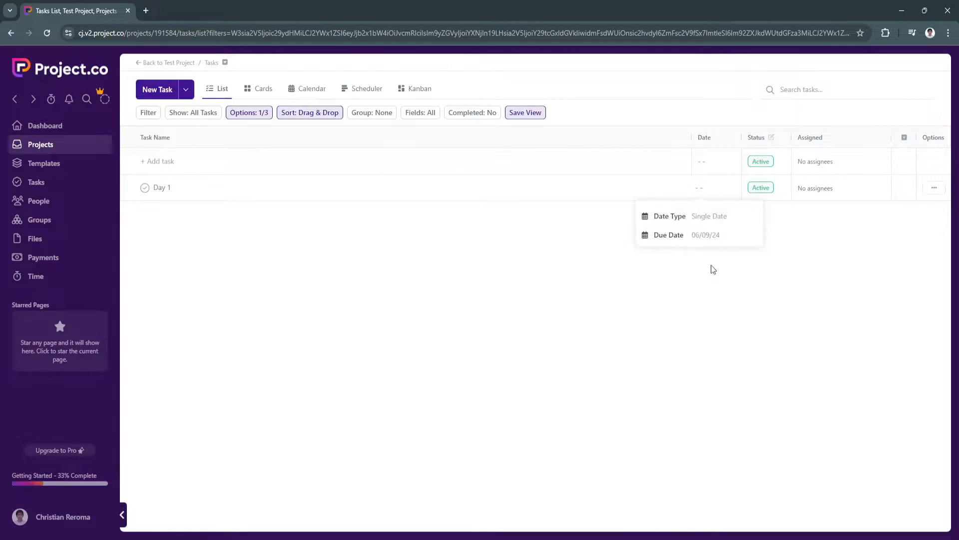
{"action": "left_click", "coordinate": [705, 236]}
{"action": "left_click", "coordinate": [745, 325]}
{"action": "left_click", "coordinate": [707, 236]}
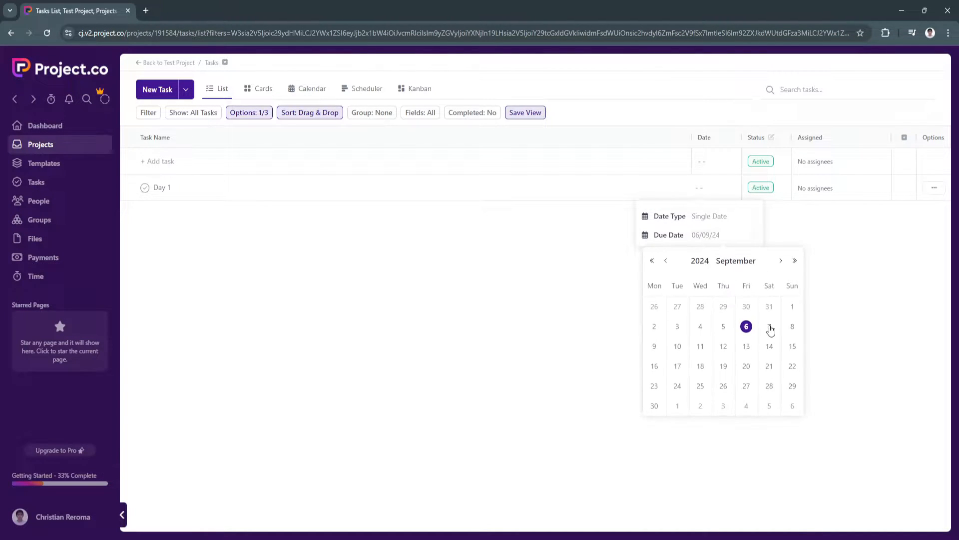
{"action": "left_click", "coordinate": [770, 325]}
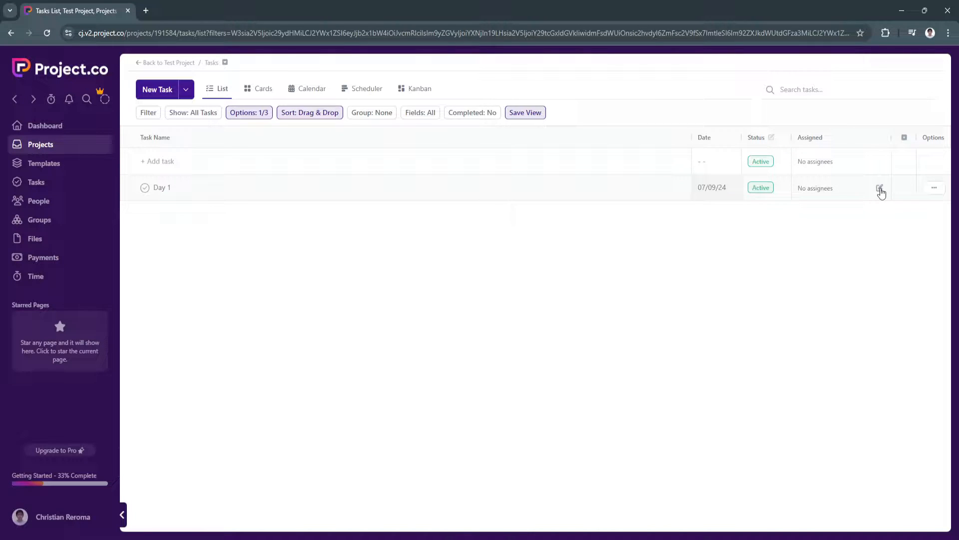
- Look at the users who can be assigned to the Day 1 task, and return to the Test Project page
{"action": "left_click", "coordinate": [880, 189]}
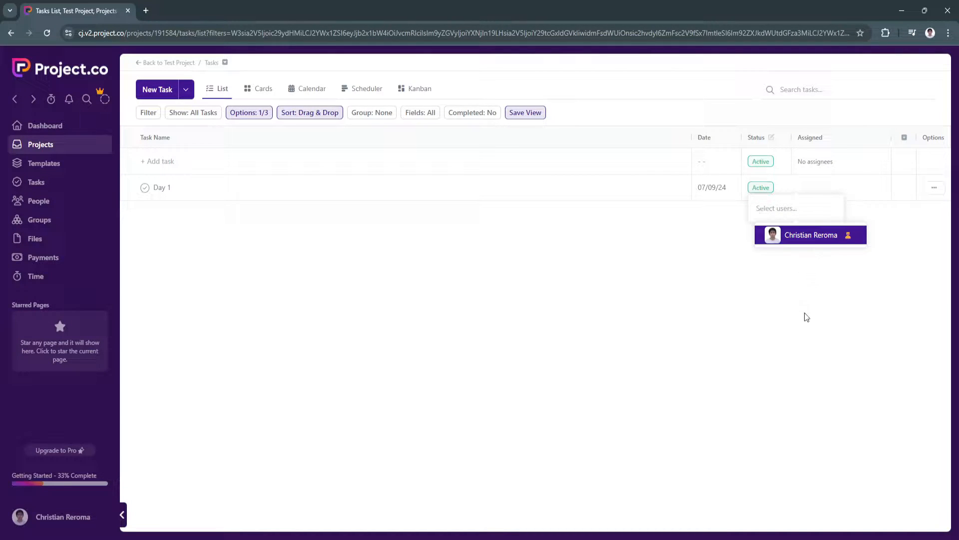
{"action": "left_click", "coordinate": [806, 312]}
{"action": "left_click", "coordinate": [162, 64]}
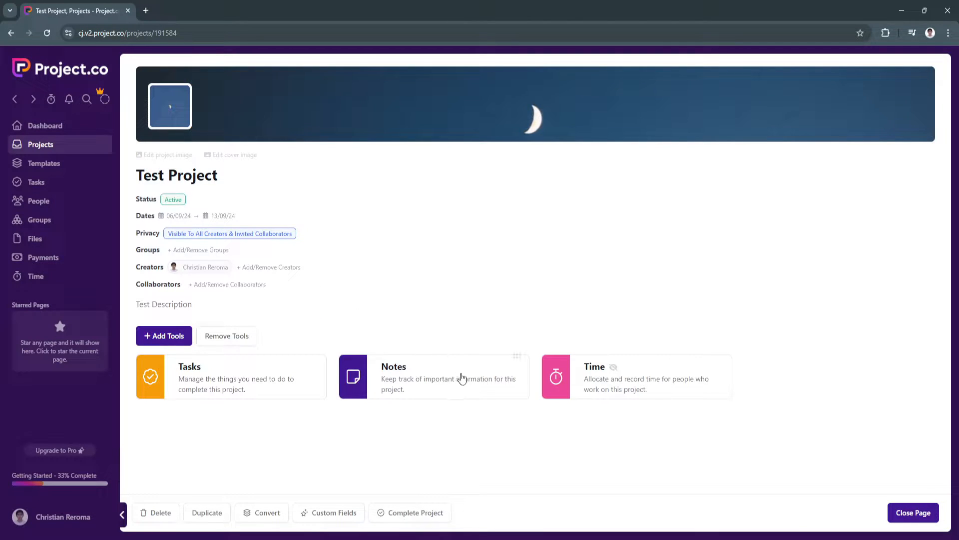
- Create a note titled Guide Note in the project's Notes tool
{"action": "left_click", "coordinate": [420, 381]}
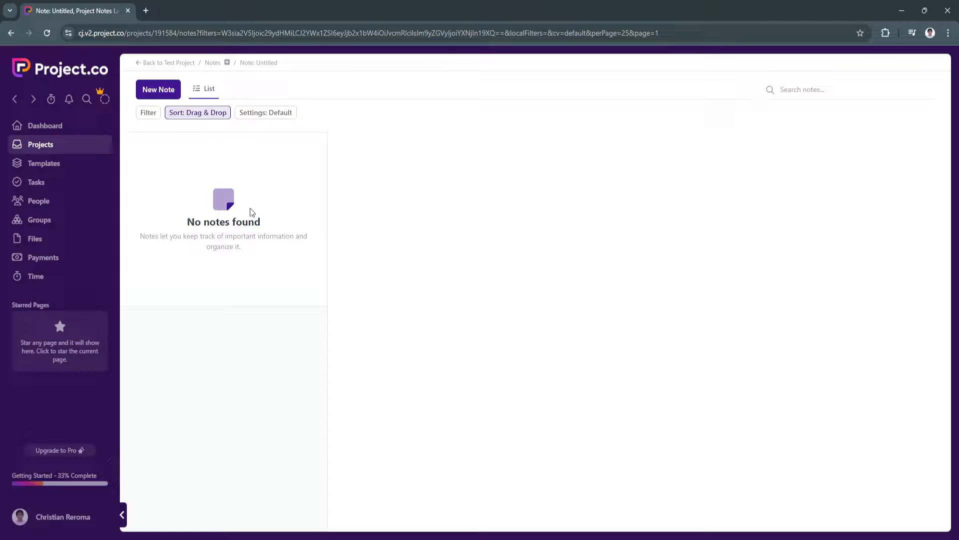
{"action": "left_click", "coordinate": [160, 95]}
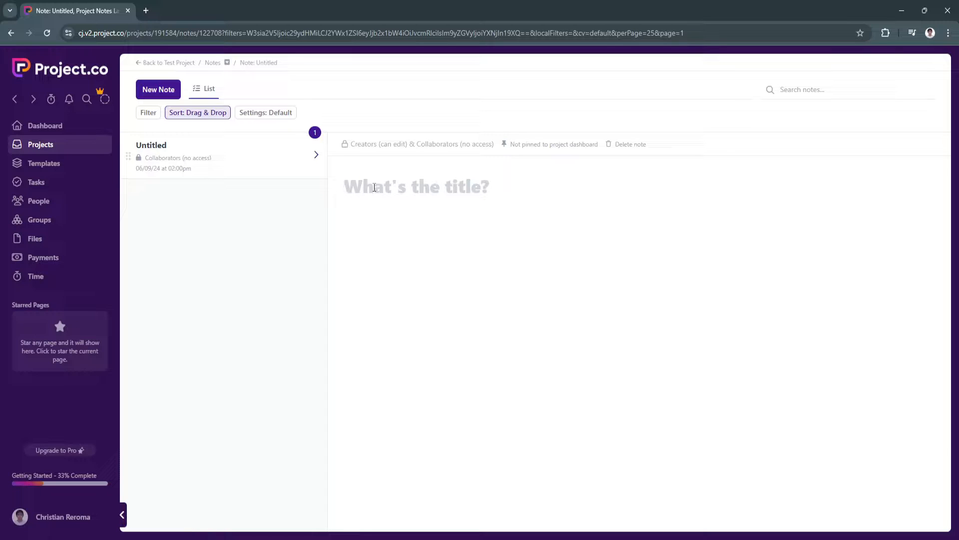
{"action": "type", "text": "Guide "}
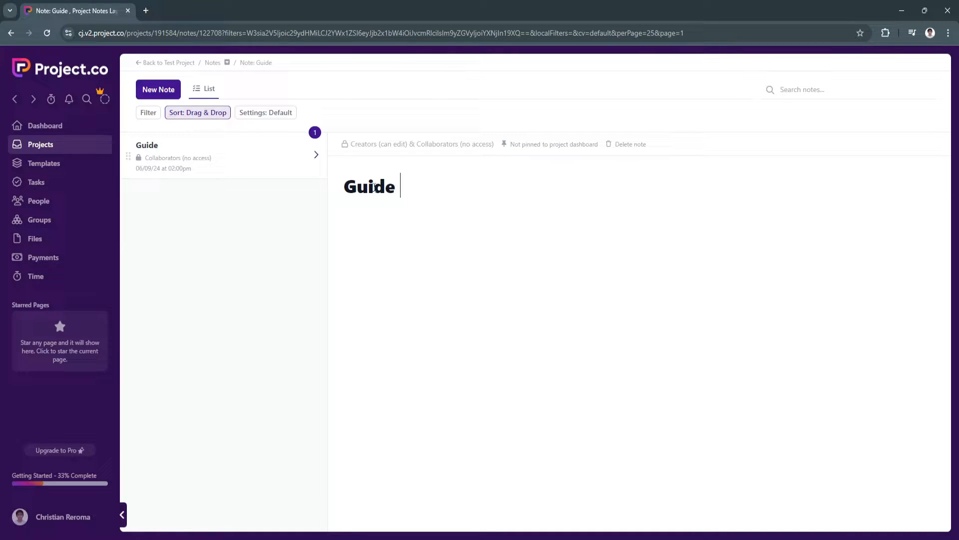
{"action": "type", "text": "Note"}
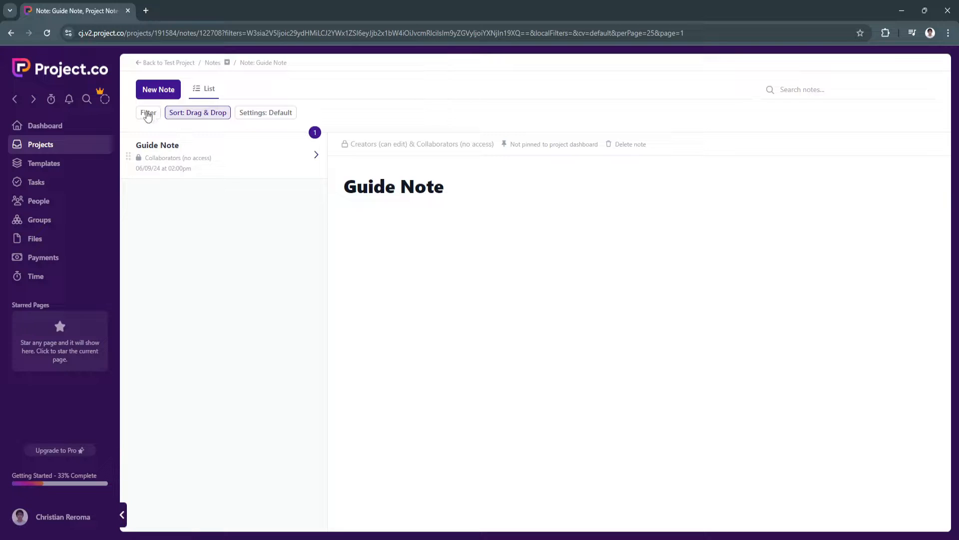
- Show completed tasks in the task list of Test Project's Tasks tool
{"action": "left_click", "coordinate": [153, 62]}
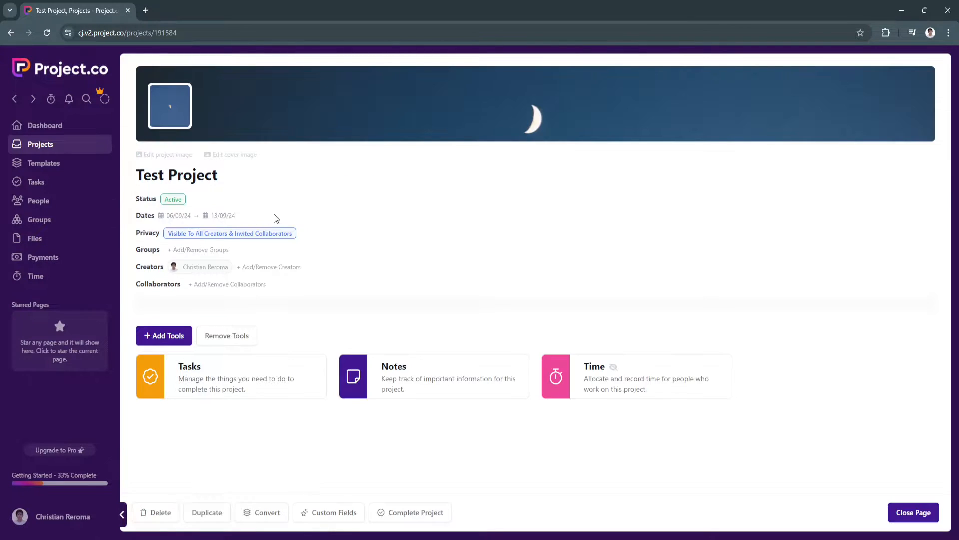
{"action": "left_click", "coordinate": [244, 383]}
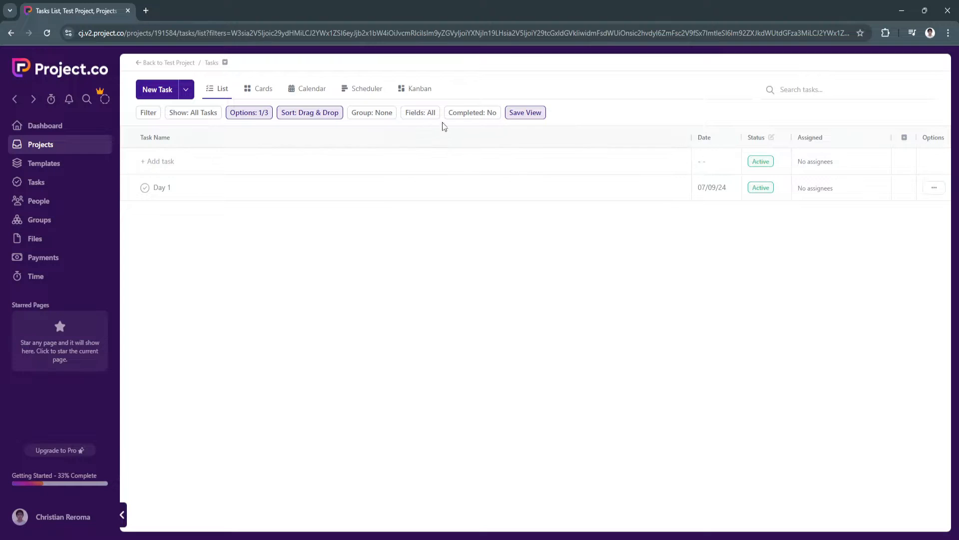
{"action": "mouse_move", "coordinate": [504, 118]}
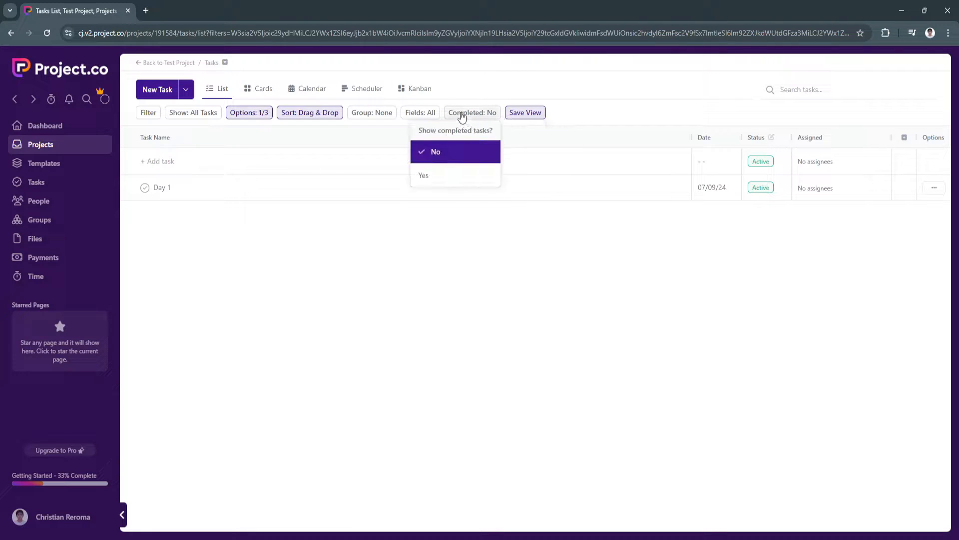
{"action": "mouse_move", "coordinate": [467, 119]}
{"action": "left_click", "coordinate": [442, 177]}
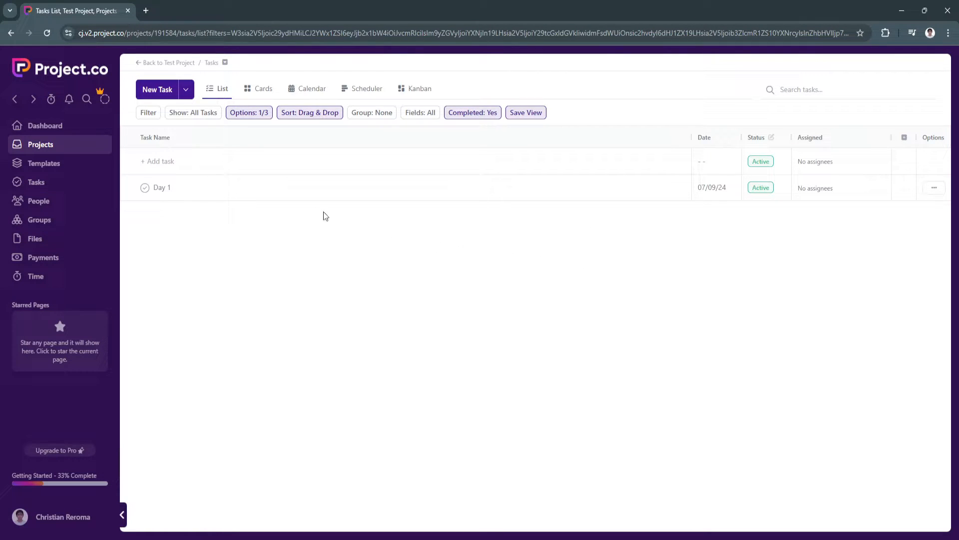
- Mark the Day 1 task as completed and close its details
{"action": "left_click", "coordinate": [160, 188]}
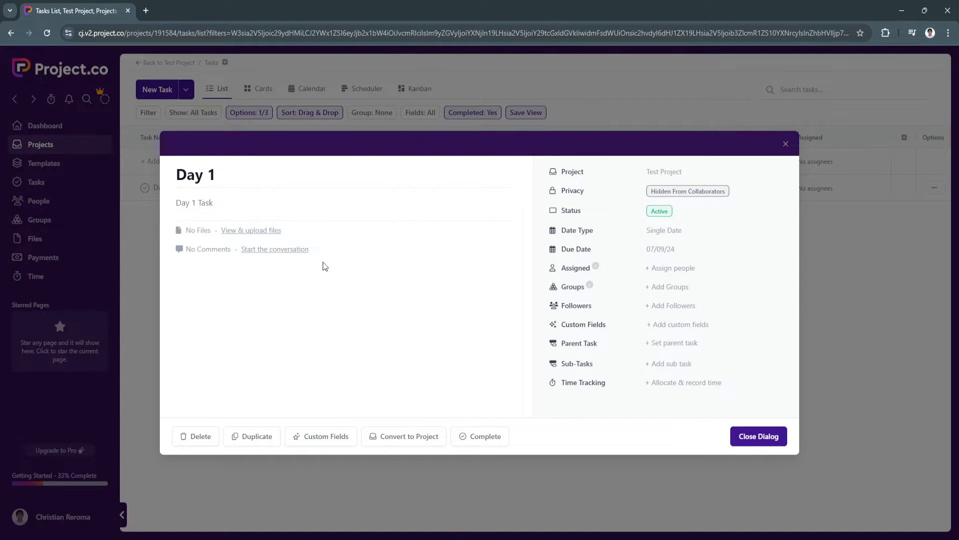
{"action": "left_click", "coordinate": [477, 437]}
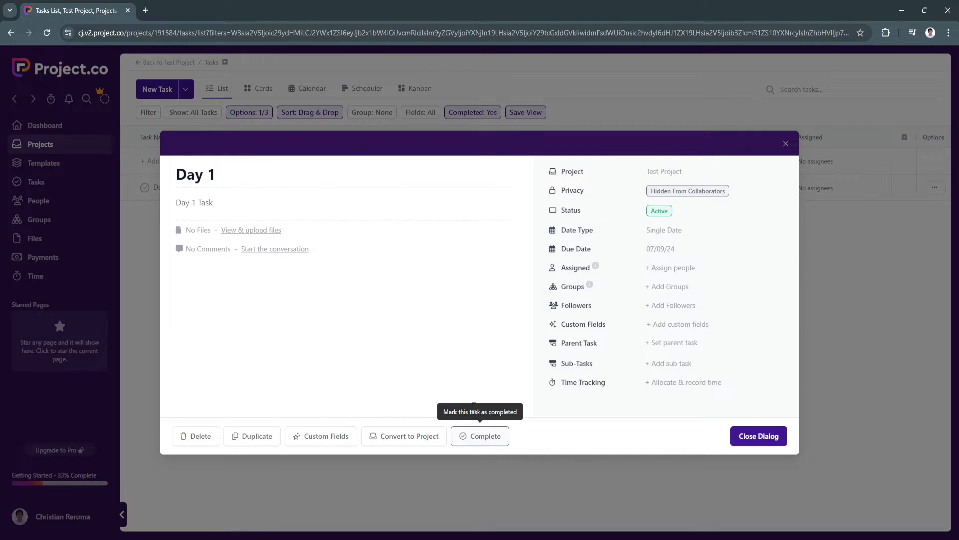
{"action": "left_click", "coordinate": [747, 437]}
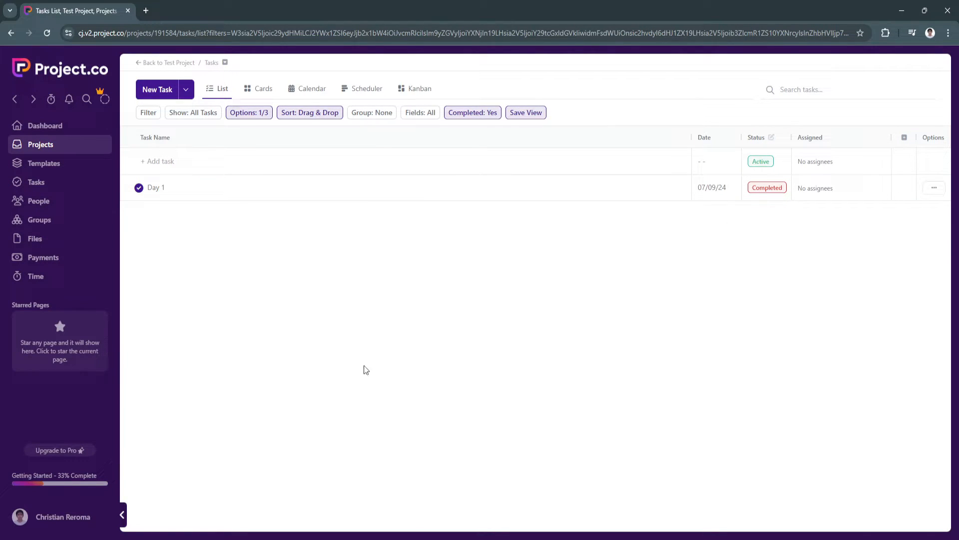
- Look through the core and 3rd-party tools that can be added to Test Project, without adding any
{"action": "left_click", "coordinate": [143, 65]}
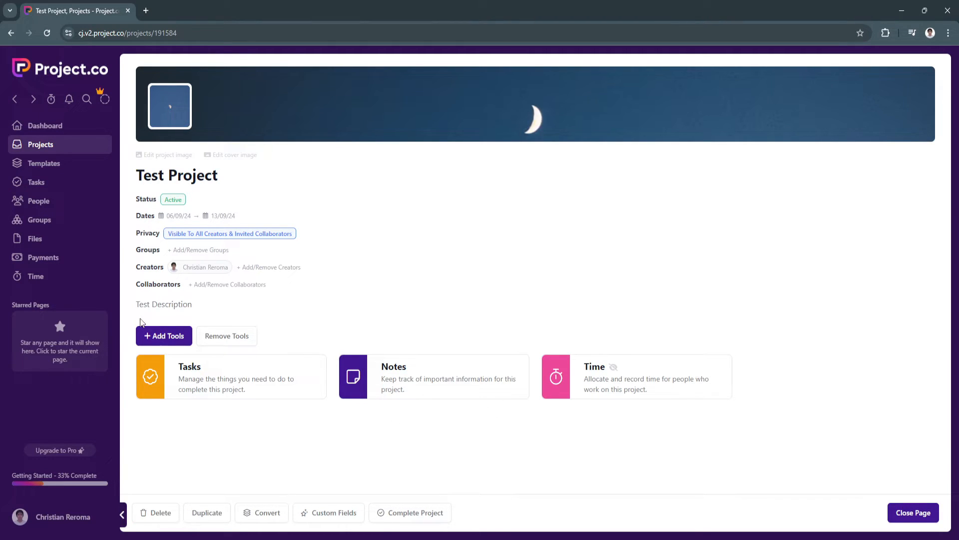
{"action": "left_click", "coordinate": [169, 341]}
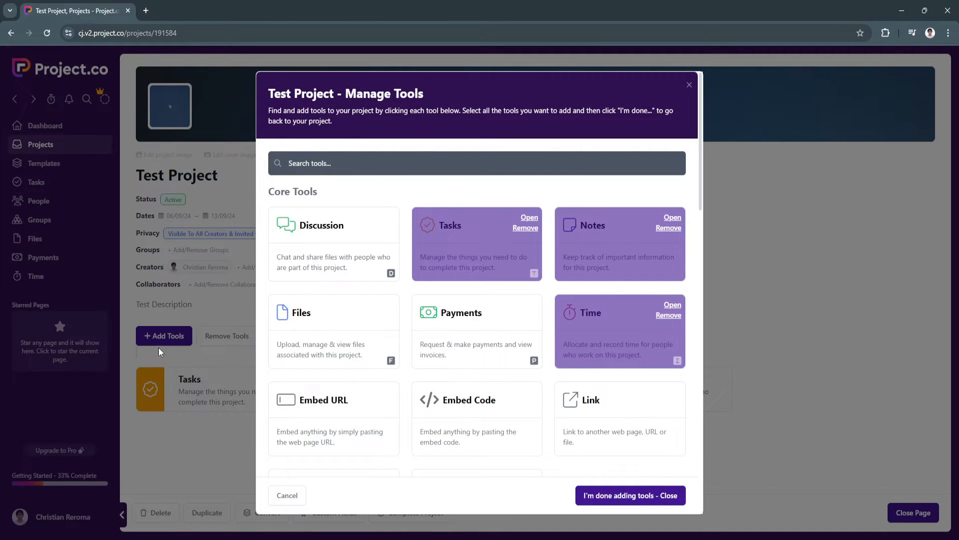
{"action": "scroll", "coordinate": [460, 360], "scroll_direction": "down", "scroll_amount": 5}
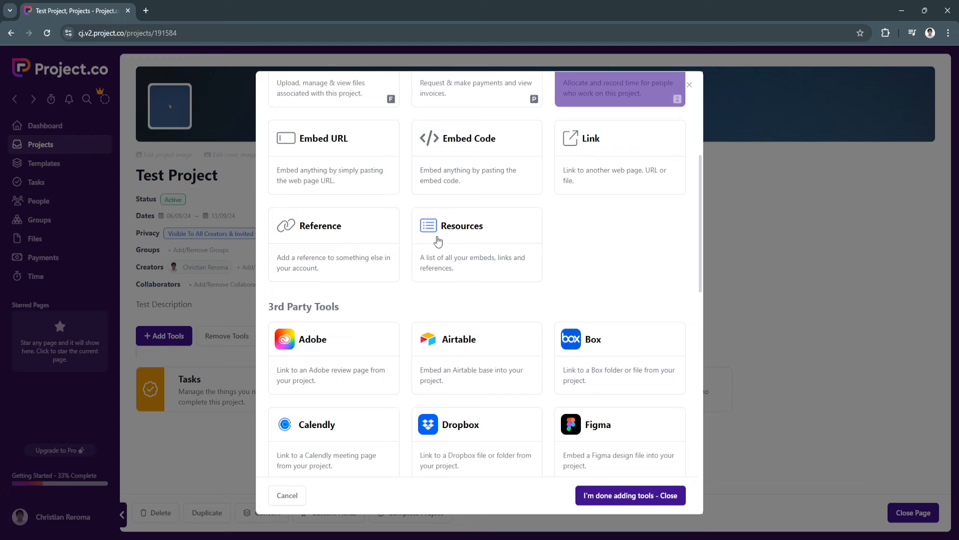
{"action": "scroll", "coordinate": [436, 369], "scroll_direction": "down", "scroll_amount": 10}
{"action": "scroll", "coordinate": [407, 400], "scroll_direction": "down", "scroll_amount": 5}
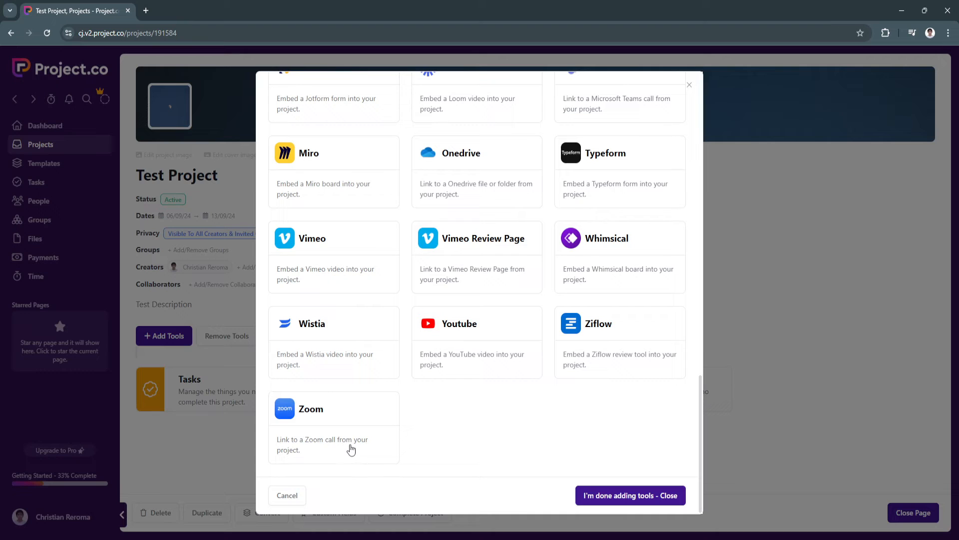
{"action": "left_click", "coordinate": [689, 84]}
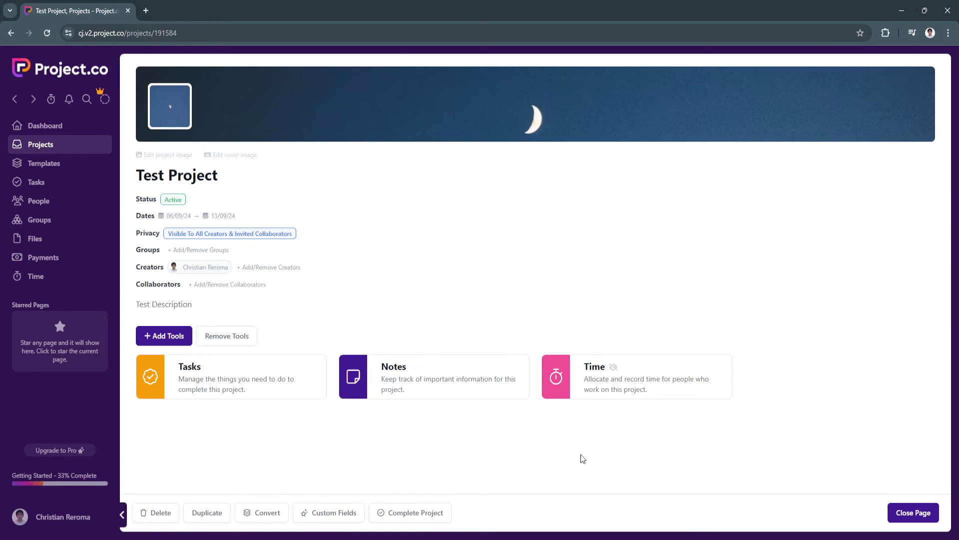
{"action": "left_click", "coordinate": [636, 539]}
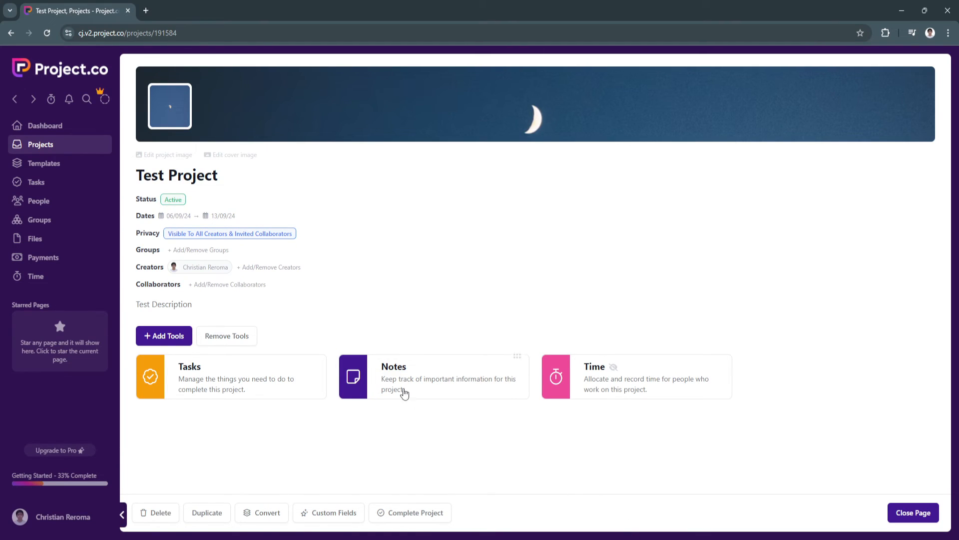